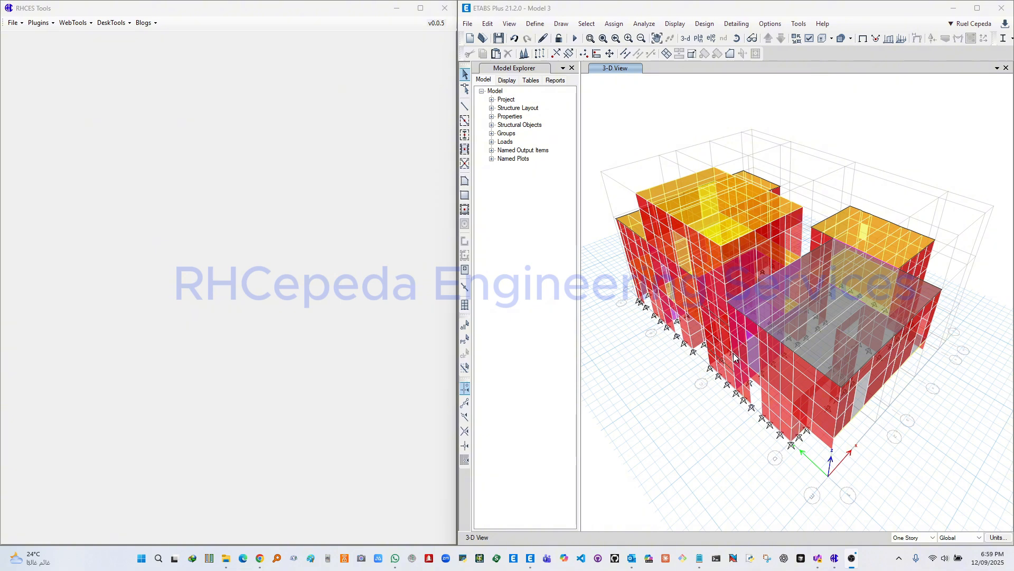
shift+middle_drag(914, 384, 766, 340)
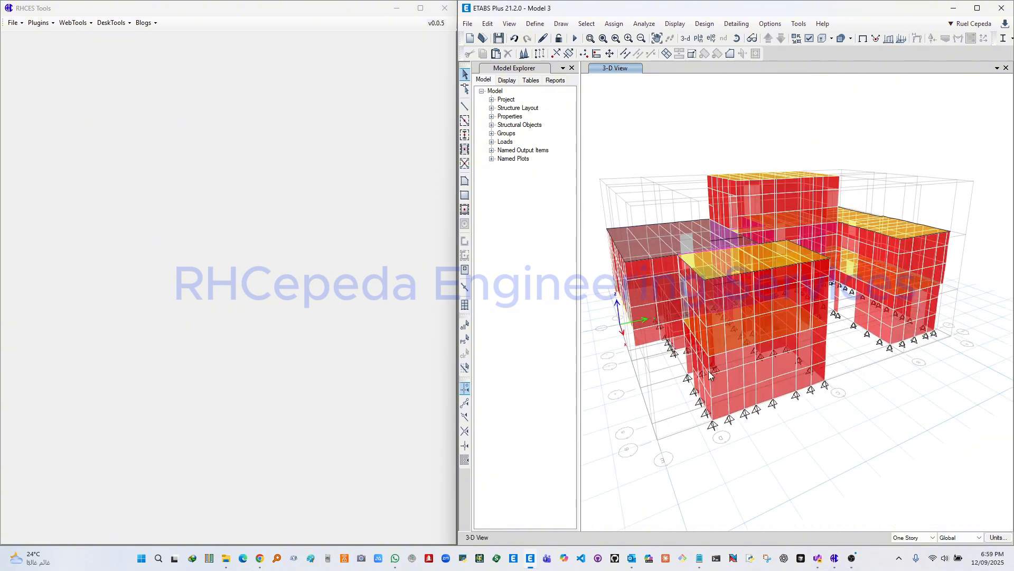
scroll(718, 378, up, 5)
scroll(719, 380, down, 5)
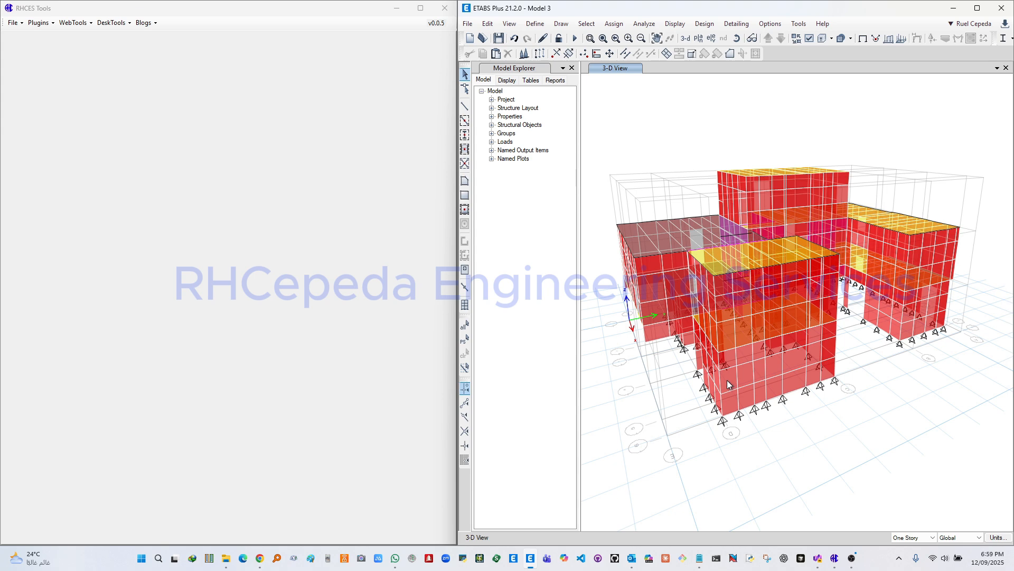
mouse_move(724, 364)
shift+middle_down()
mouse_move(834, 358)
mouse_move(792, 376)
mouse_move(817, 374)
mouse_move(727, 380)
shift+middle_up()
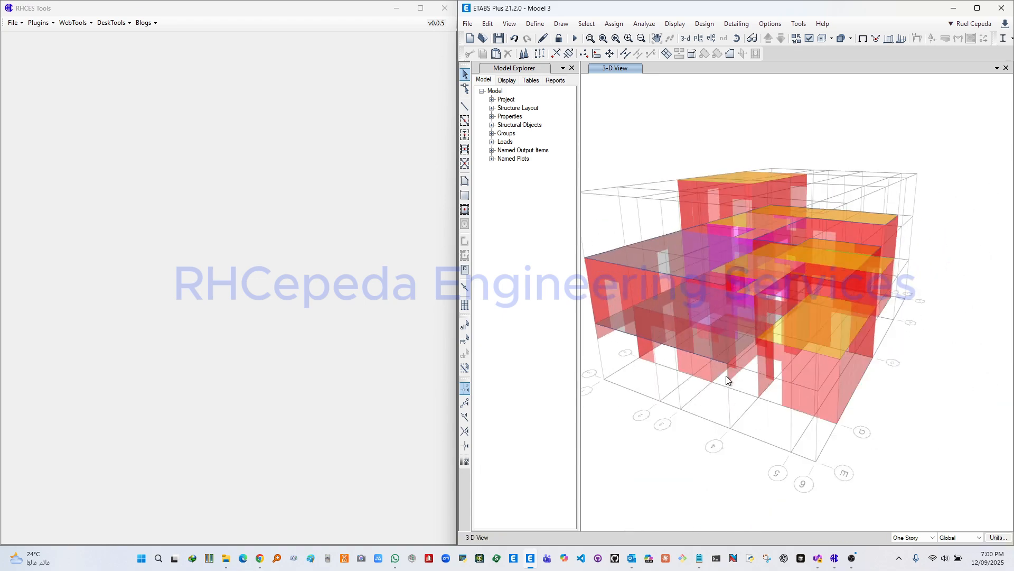
shift+middle_drag(843, 351, 804, 380)
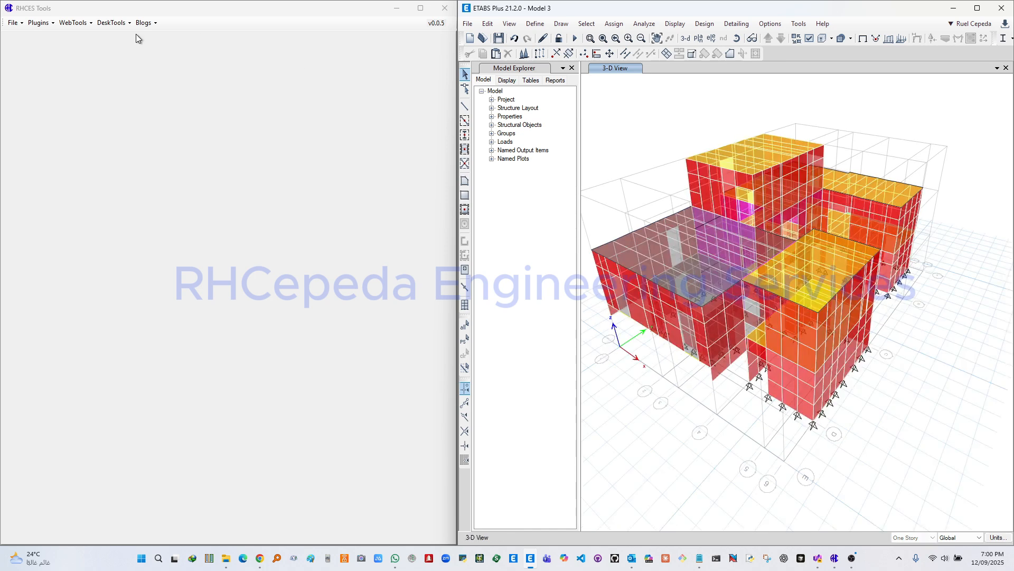
Step: Switch to RHCES Tools and open its Wall Pier and Spandrel plugin for ETABS
click(39, 23)
click(42, 24)
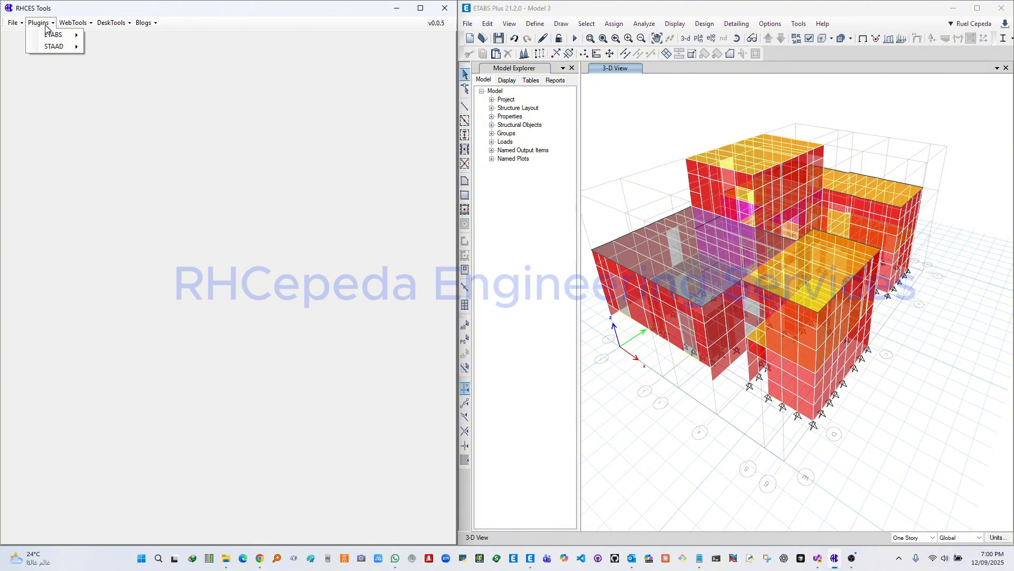
mouse_move(58, 38)
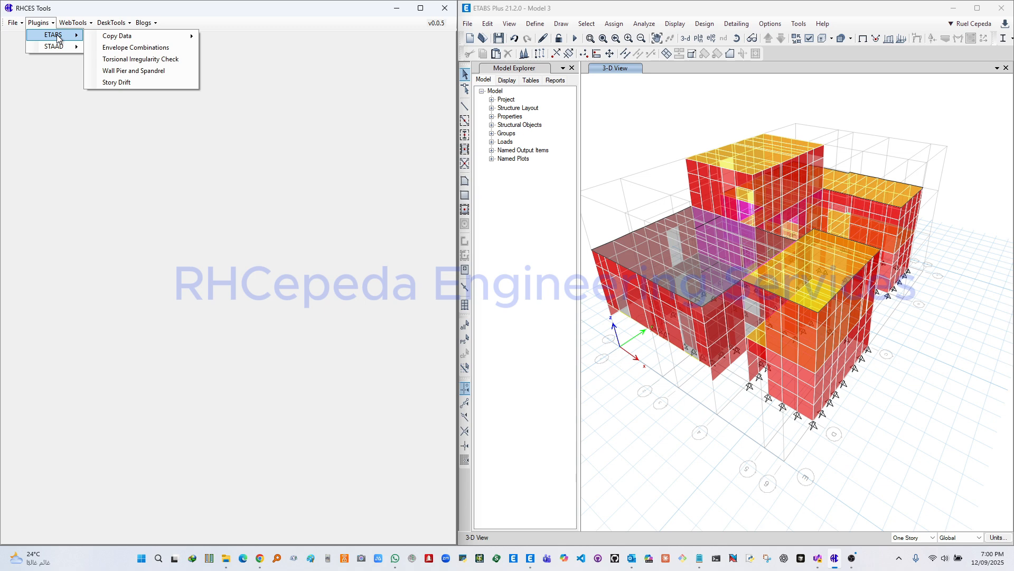
click(166, 71)
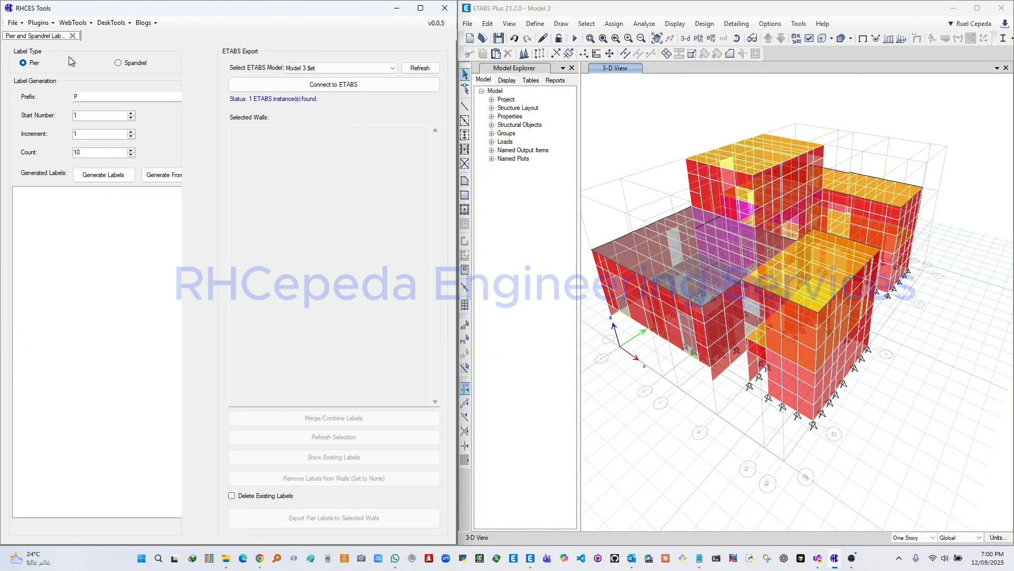
Step: Toggle the label type between Spandrel and Pier, leaving Pier chosen
click(117, 63)
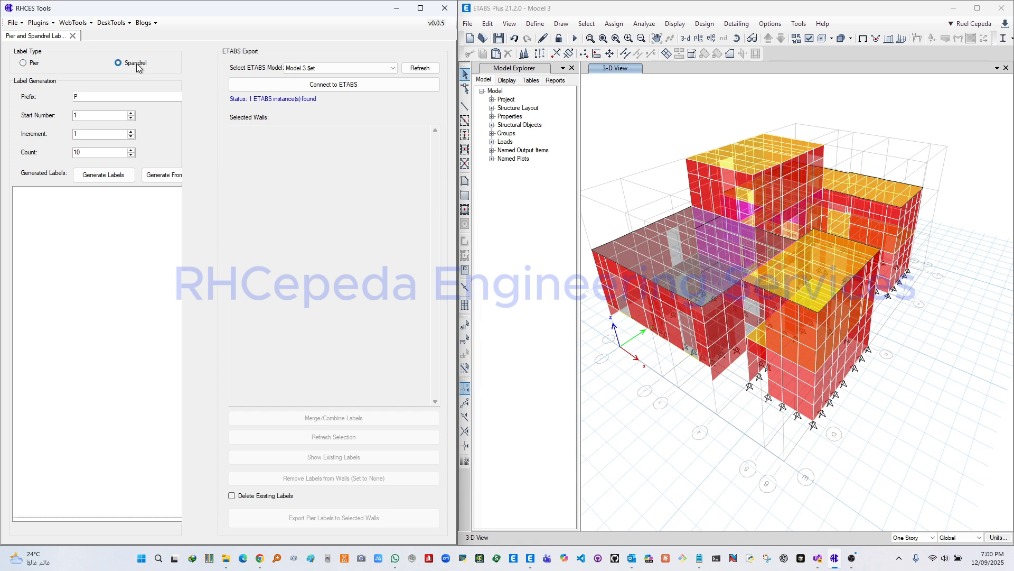
click(36, 64)
click(134, 64)
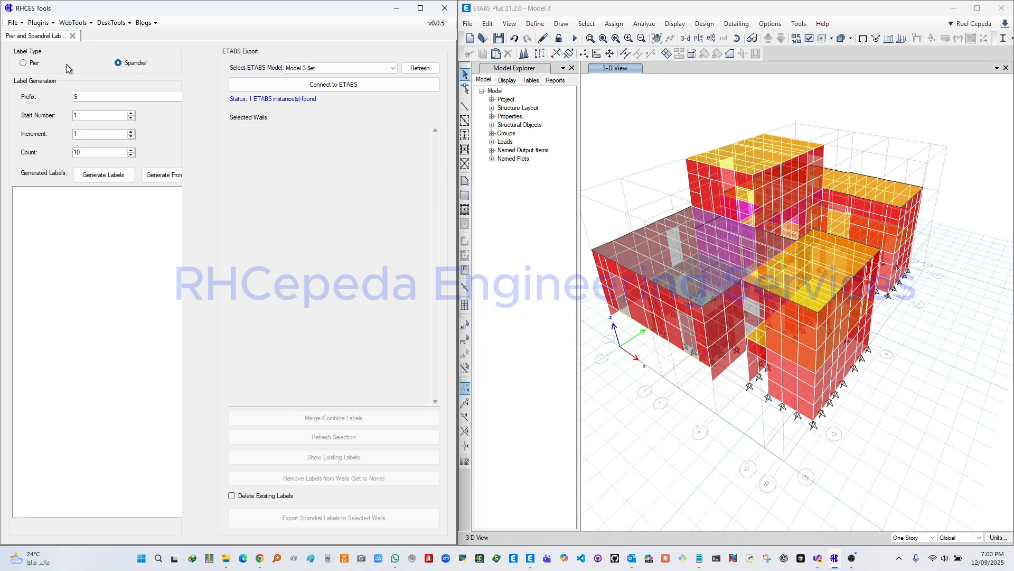
click(23, 63)
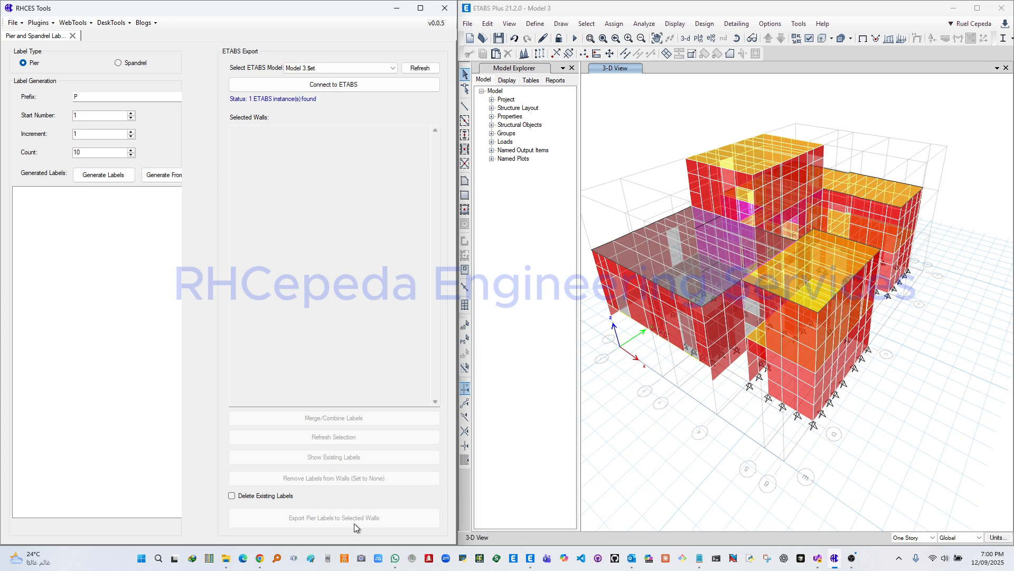
click(137, 64)
click(32, 68)
Step: Refresh the list of open ETABS models and connect the plugin to Model 3.$et
click(390, 68)
click(390, 68)
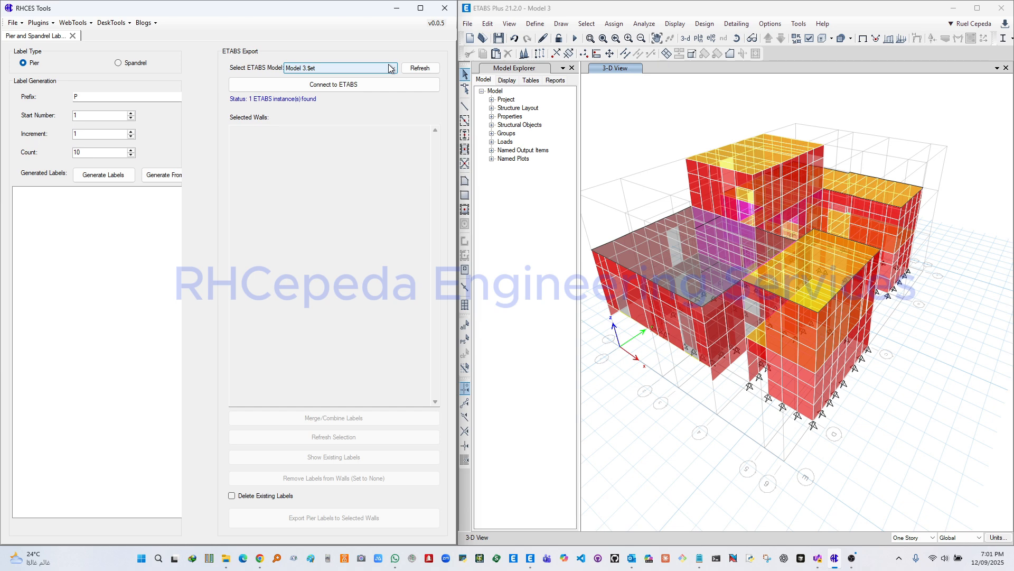
click(420, 69)
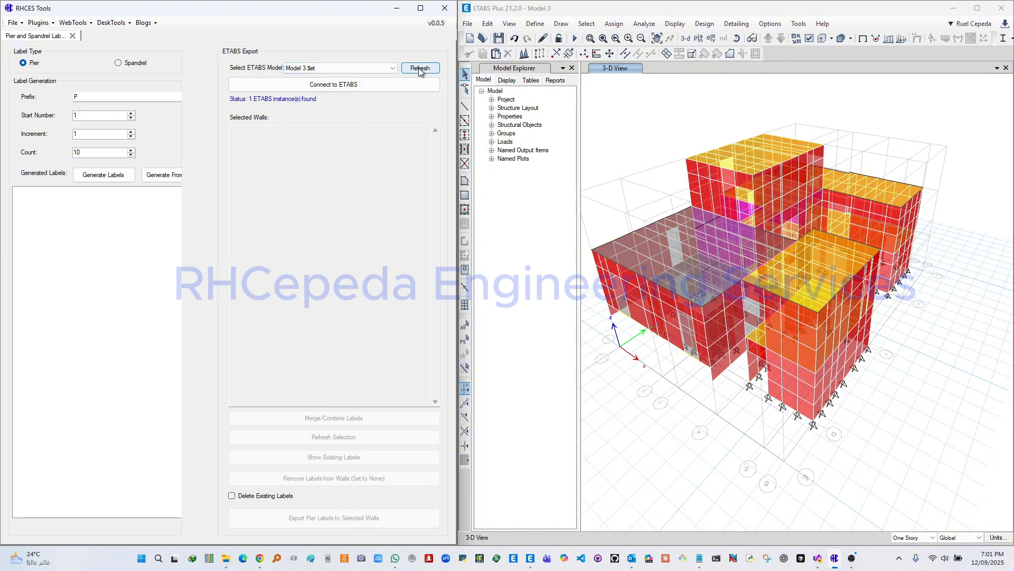
click(419, 69)
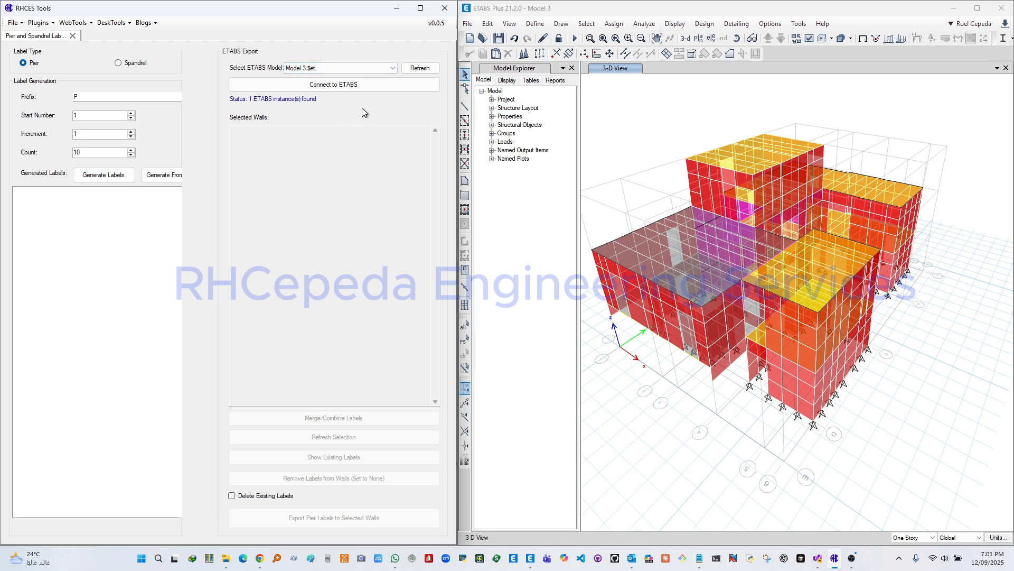
click(388, 86)
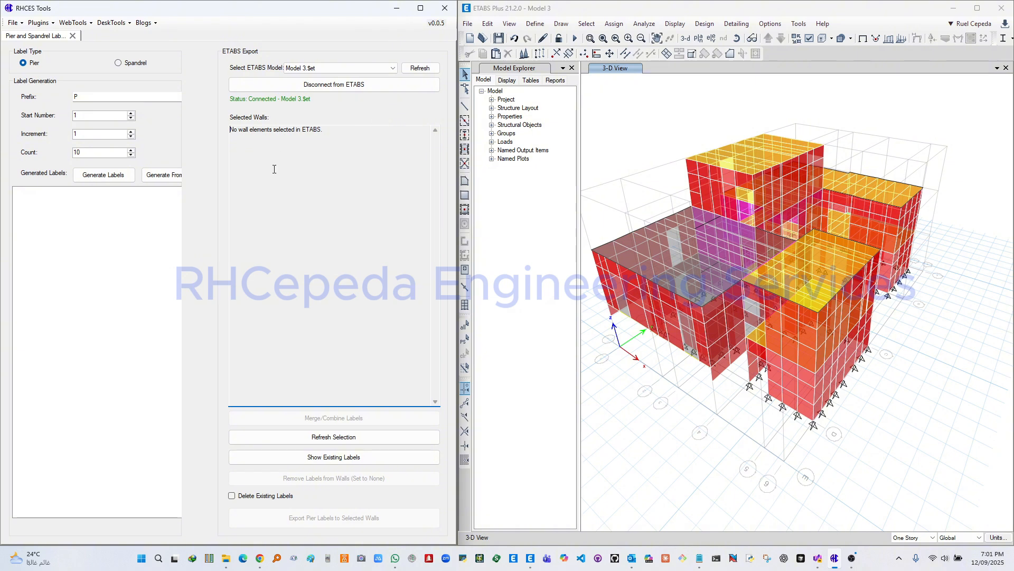
Step: Widen the plugin window beside ETABS and fit the building into the narrower 3-D view
drag(457, 191, 570, 188)
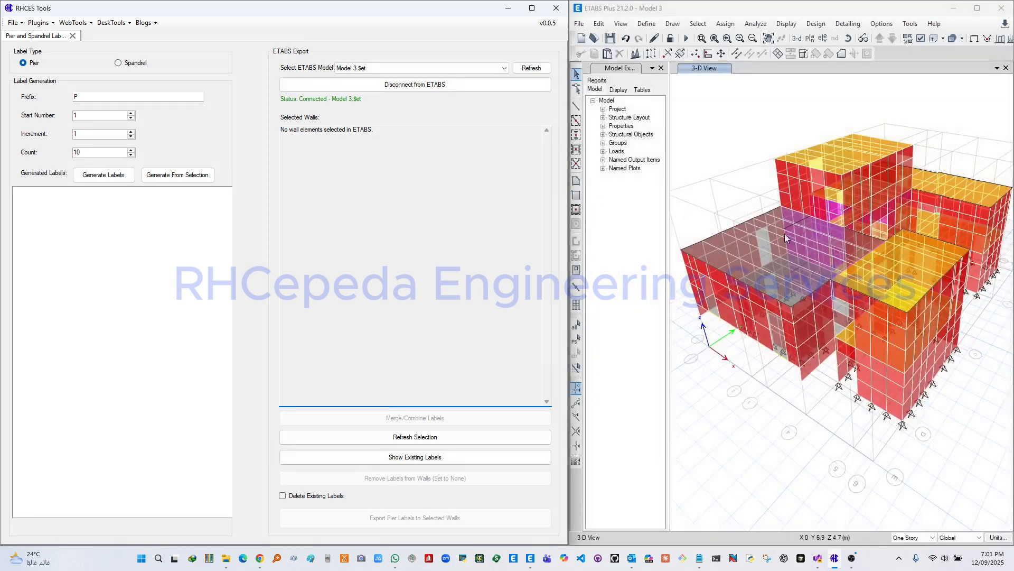
scroll(835, 236, down, 3)
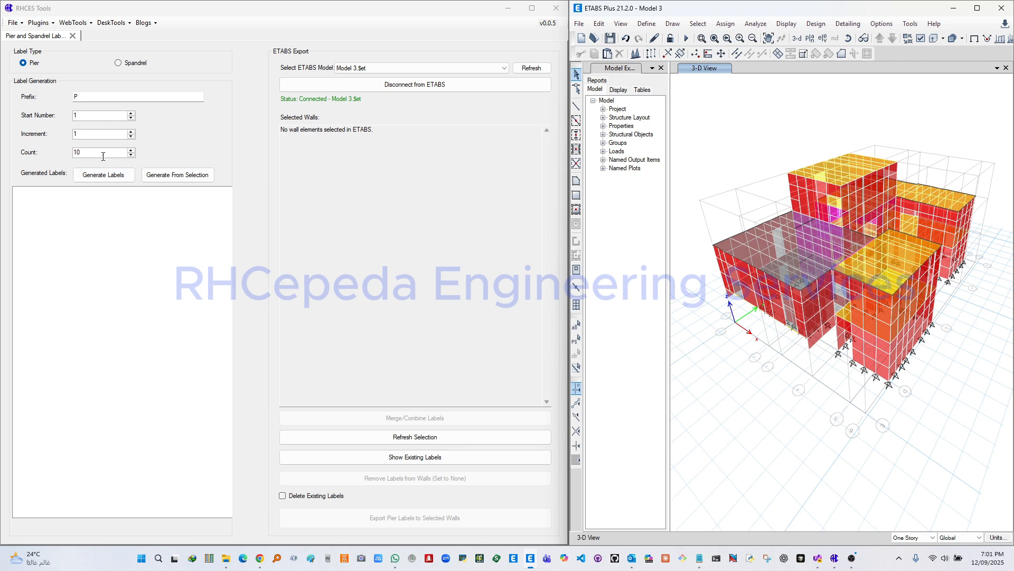
click(92, 121)
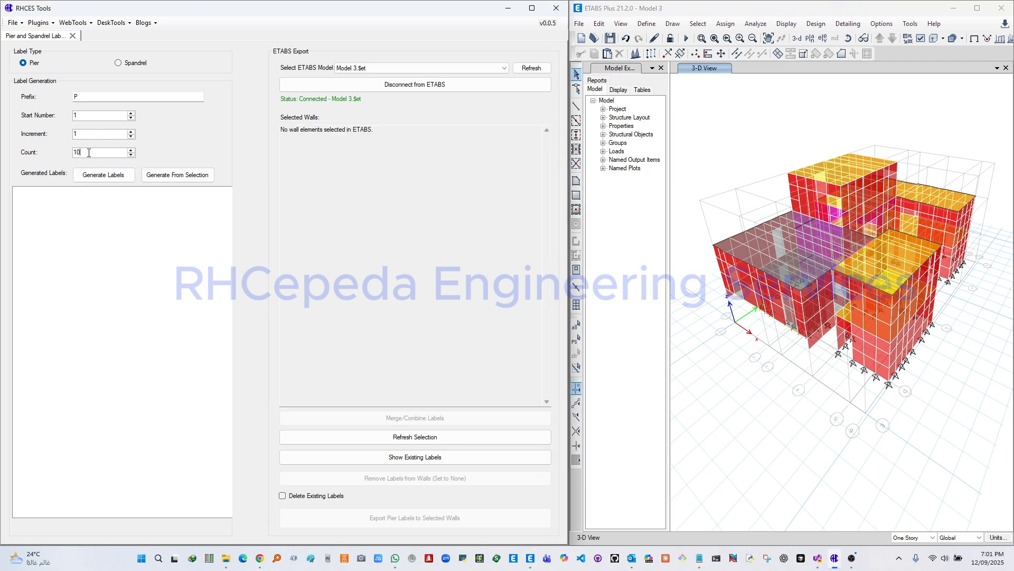
drag(83, 153, 65, 153)
middle_drag(756, 211, 754, 212)
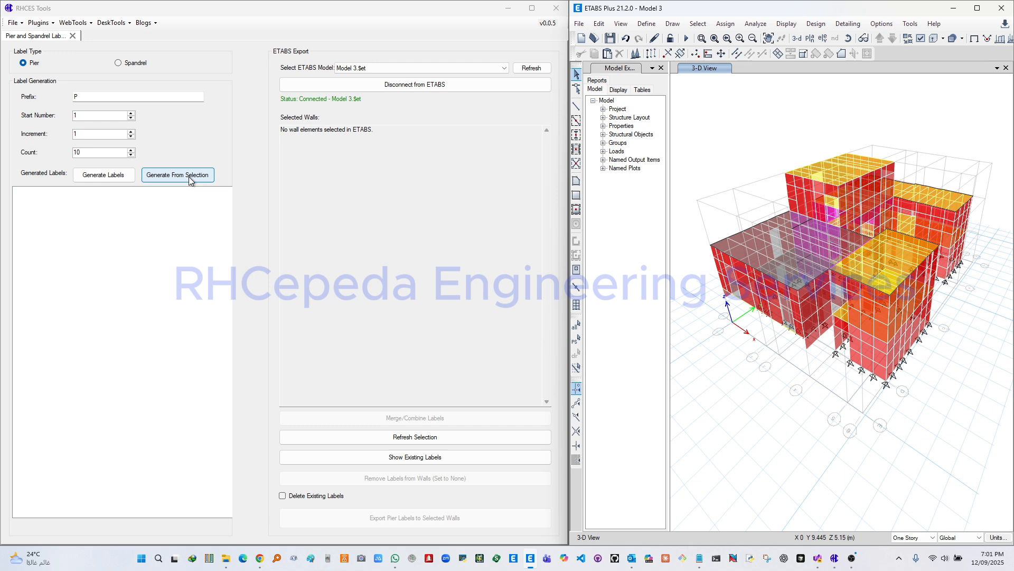
middle_drag(926, 209, 930, 185)
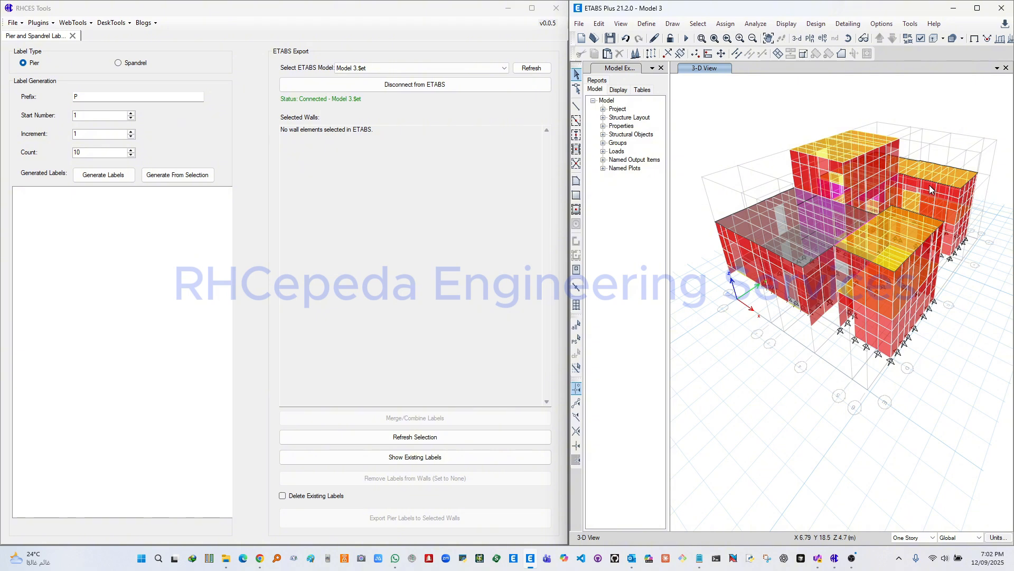
Step: Select all objects of type Walls in ETABS and show only them in the 3-D view
click(698, 23)
mouse_move(715, 37)
click(876, 113)
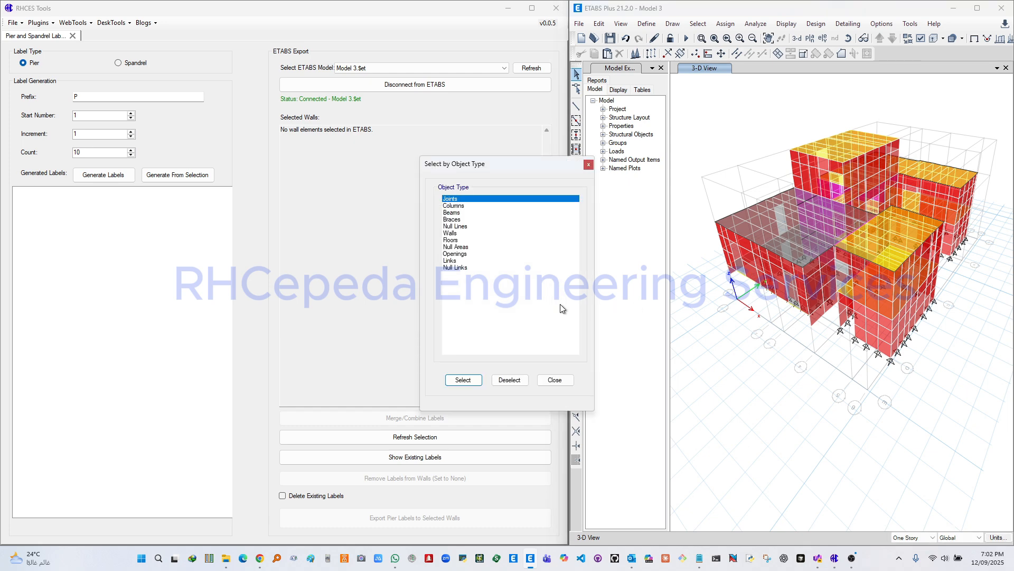
click(465, 233)
click(463, 380)
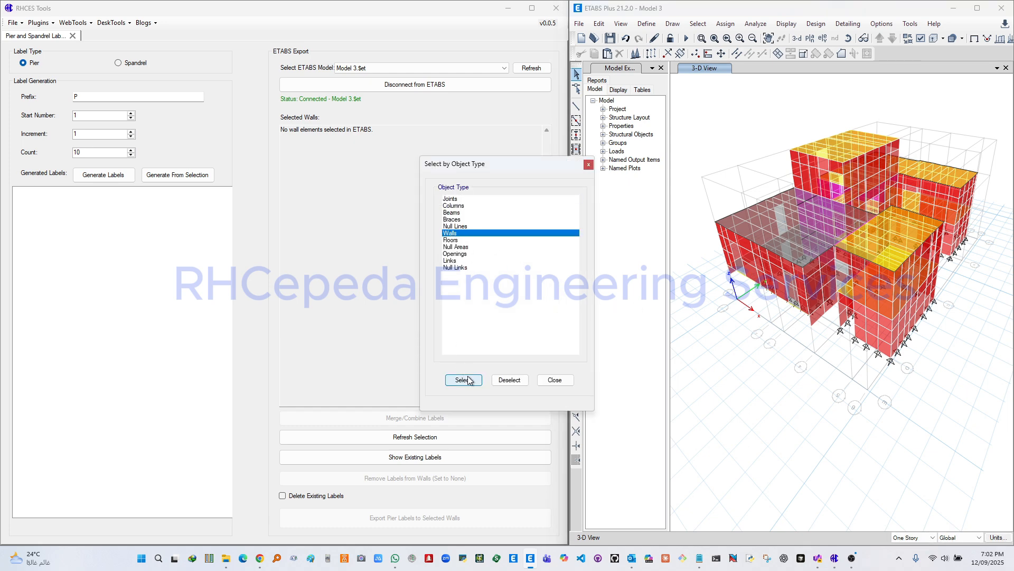
click(554, 380)
middle_drag(853, 346, 842, 361)
key(ctrl+h)
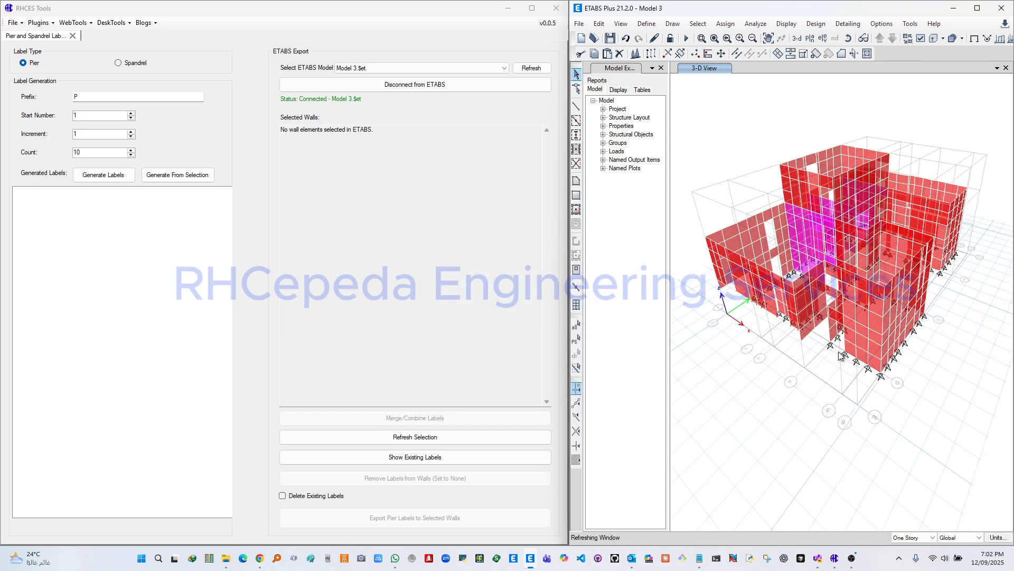
Step: Apply the 3-D view options with both pier and spandrel assignment labels turned on
click(922, 40)
click(502, 114)
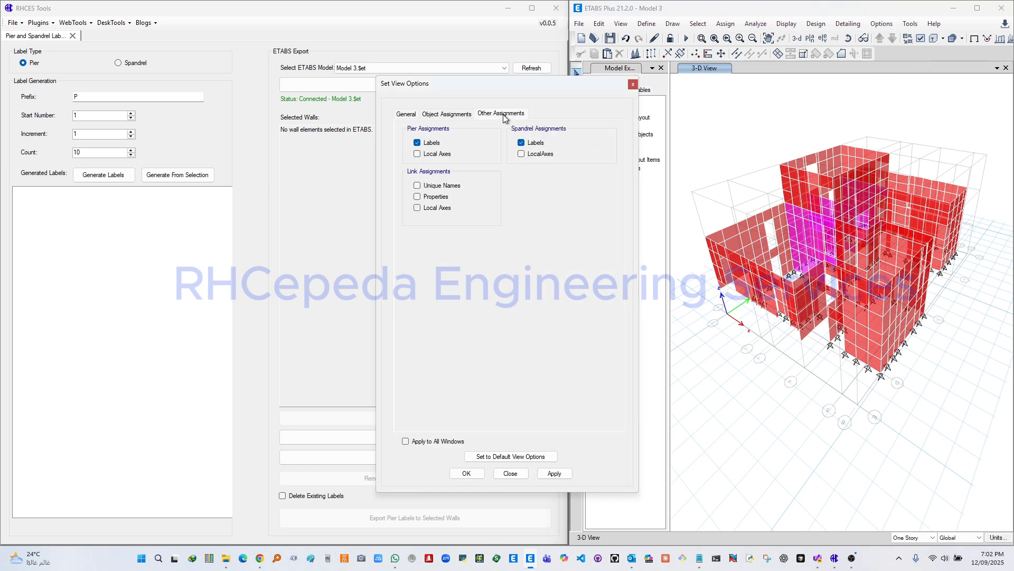
click(418, 143)
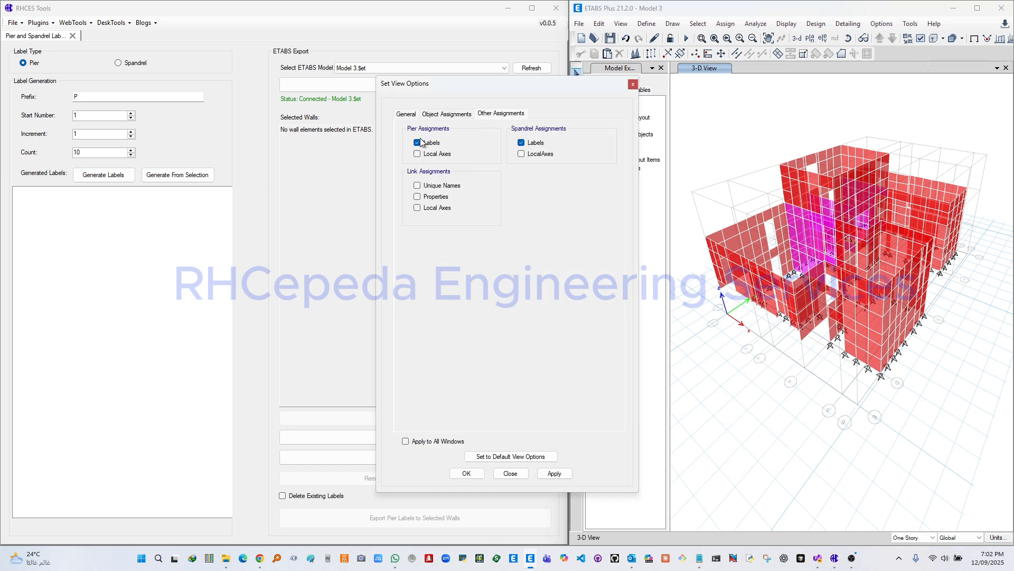
click(555, 473)
Step: Select every displayed wall in the 3-D view with a selection window around the whole building
mouse_move(872, 366)
shift+middle_down()
mouse_move(859, 368)
mouse_move(868, 381)
mouse_move(898, 385)
mouse_move(891, 338)
mouse_move(833, 345)
mouse_move(856, 346)
mouse_move(861, 369)
mouse_move(852, 363)
shift+middle_up()
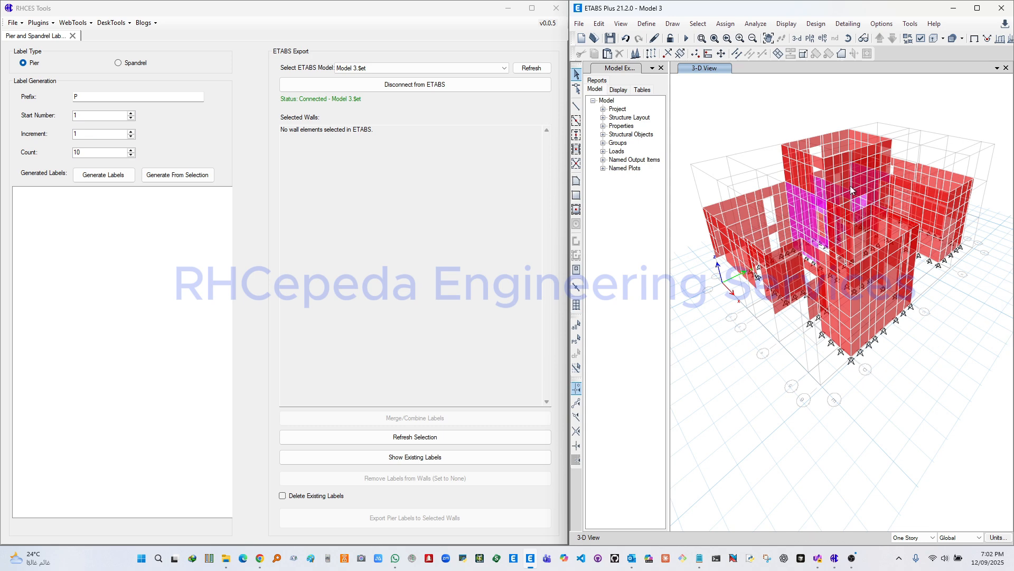
middle_drag(799, 216, 797, 231)
middle_drag(772, 286, 778, 274)
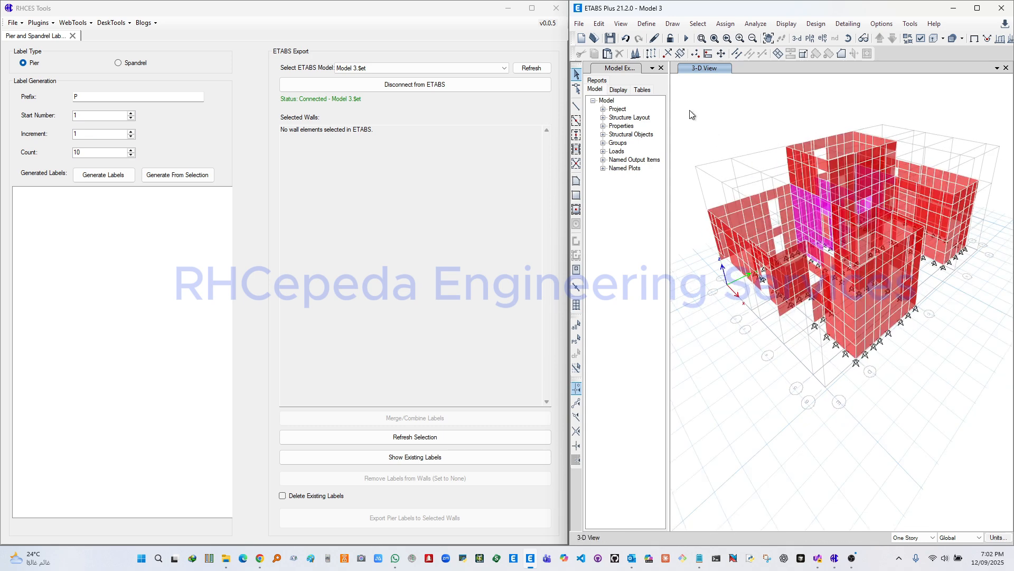
drag(688, 104, 997, 460)
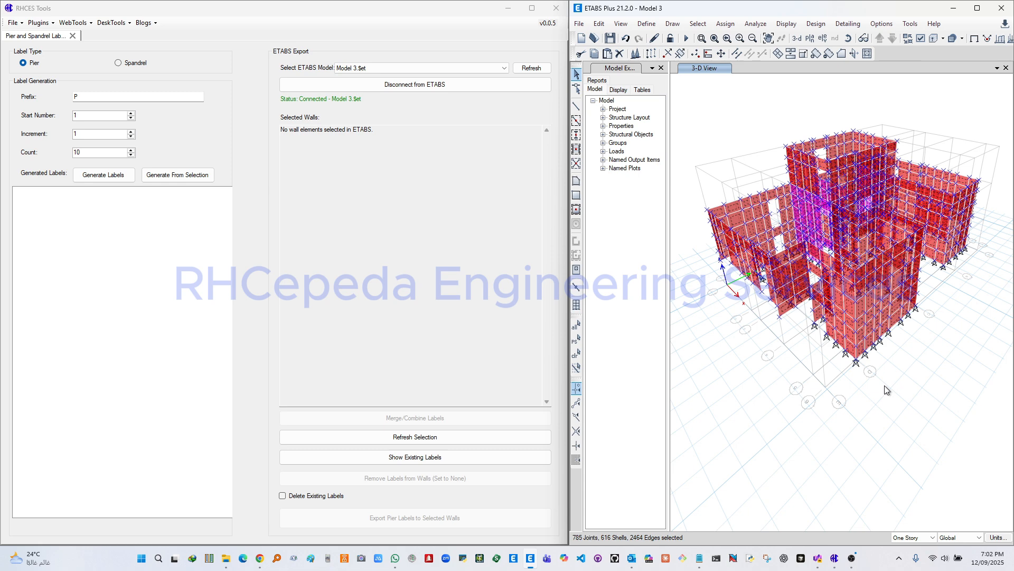
mouse_move(882, 375)
shift+middle_down()
mouse_move(825, 372)
mouse_move(894, 374)
mouse_move(863, 389)
mouse_move(882, 382)
shift+middle_up()
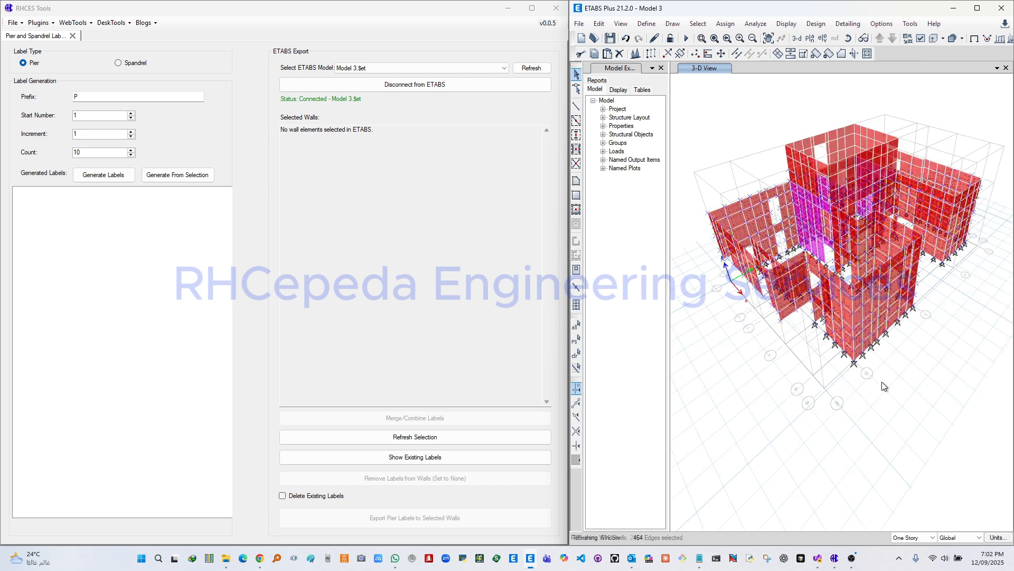
Step: Generate pier labels from the ETABS wall selection with prefix P, start number 1 and increment 1, and review the list
click(132, 220)
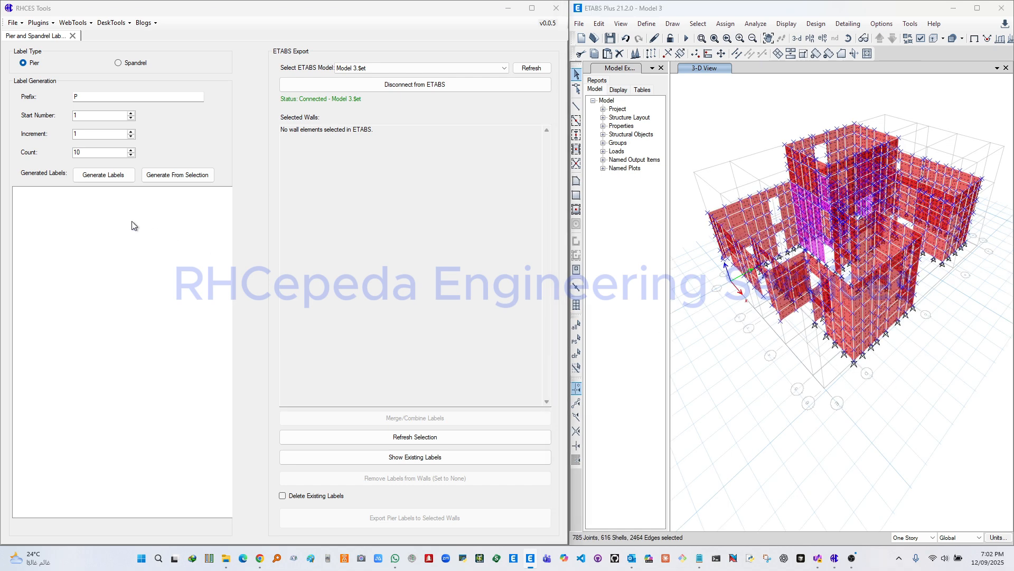
click(190, 176)
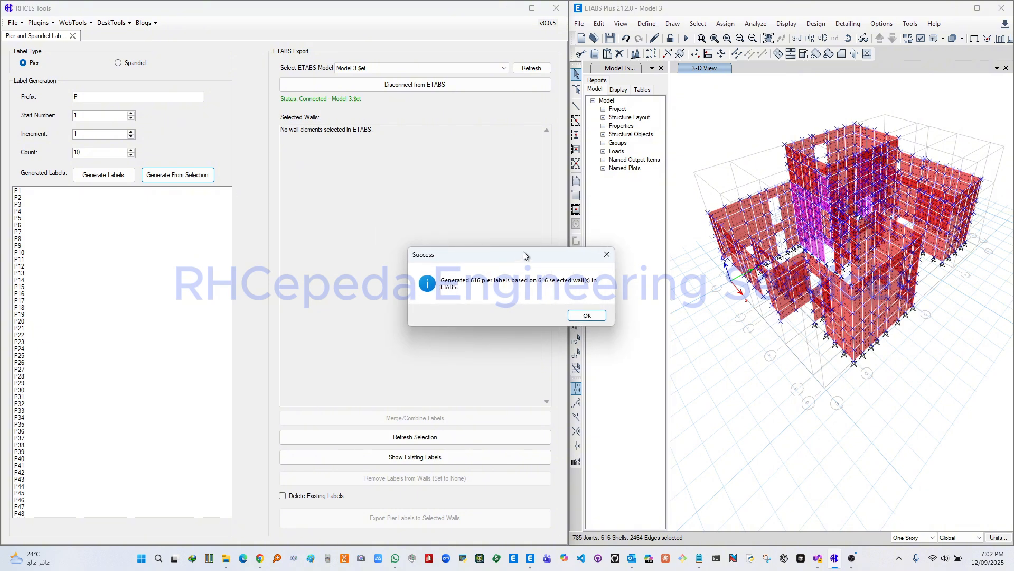
drag(523, 252, 412, 219)
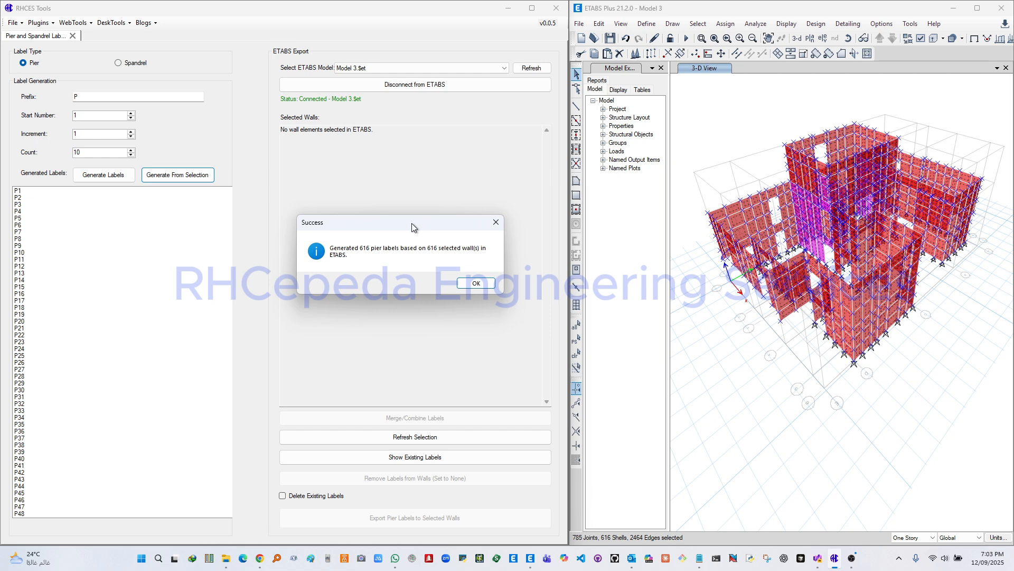
drag(412, 224, 288, 214)
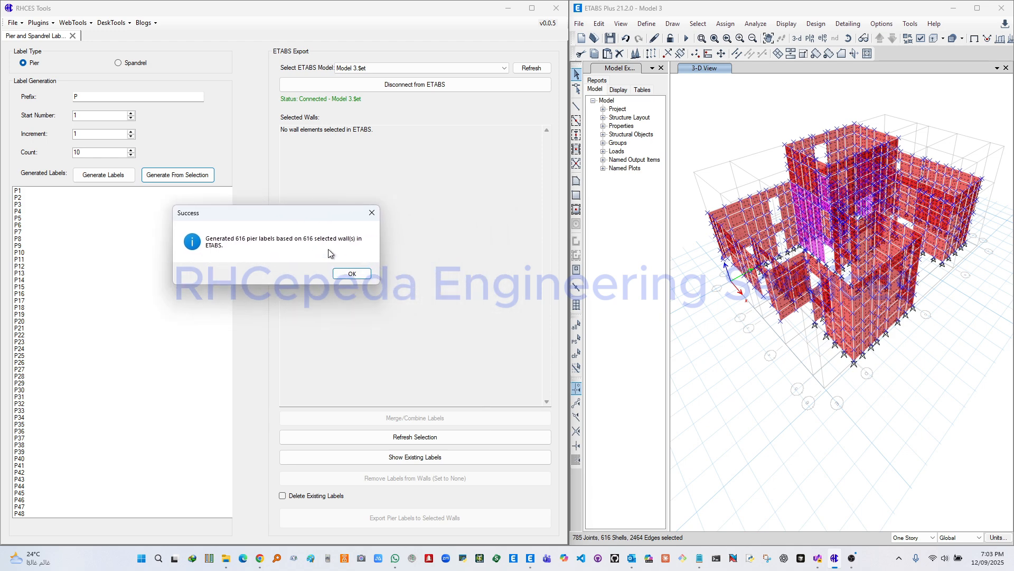
click(351, 274)
scroll(163, 283, down, 10)
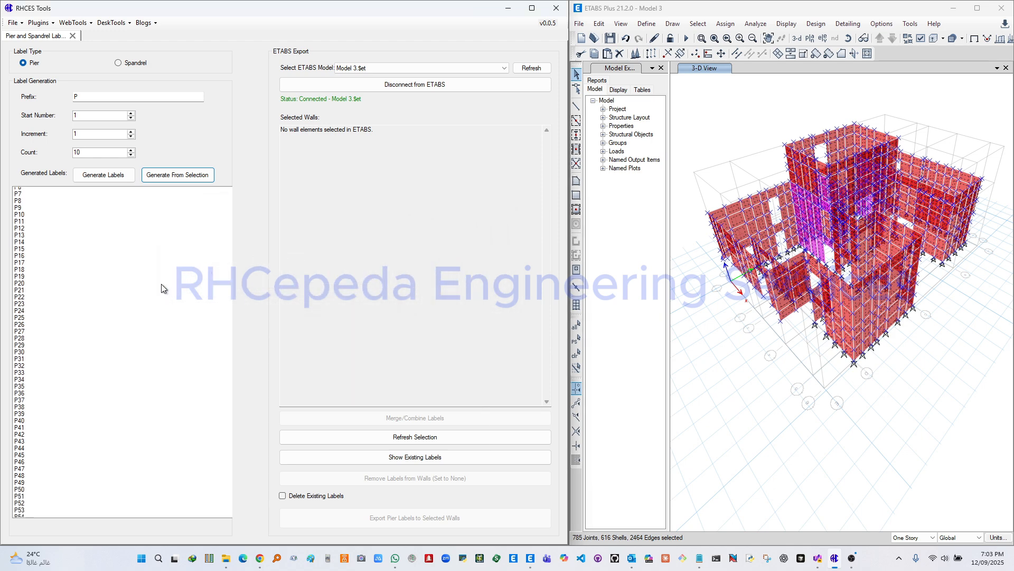
scroll(162, 283, up, 5)
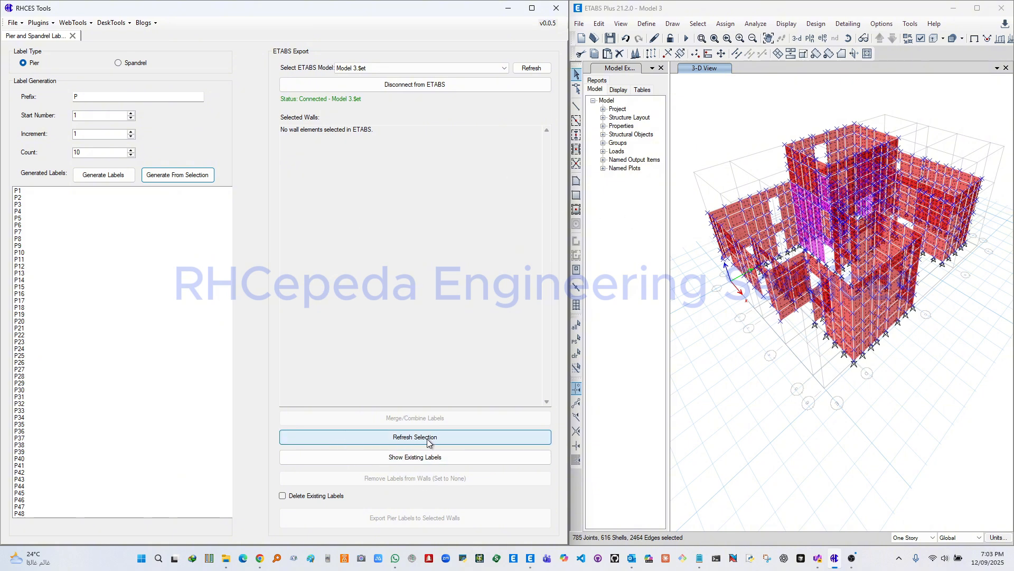
click(334, 130)
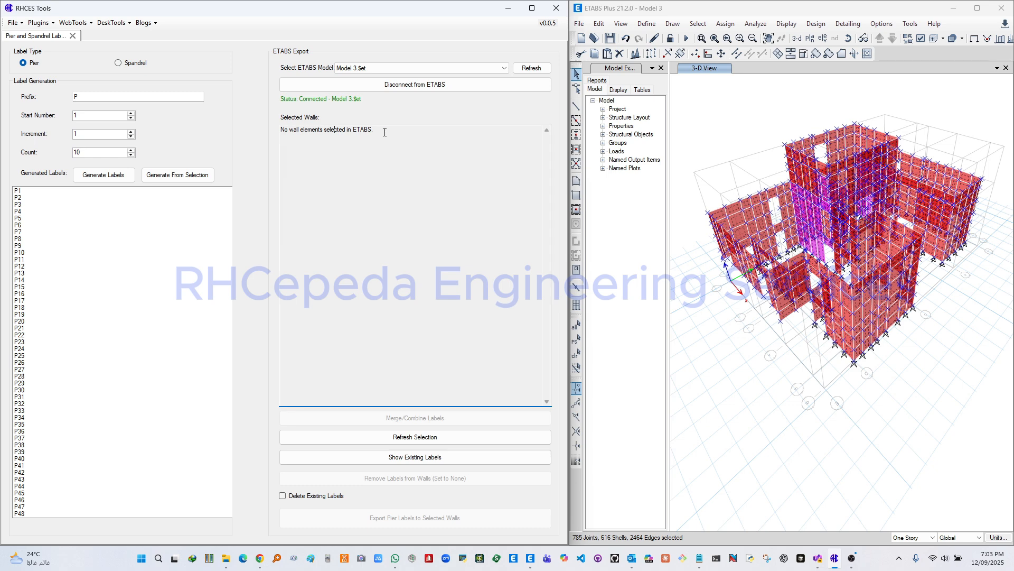
Step: Refresh the plugin's selected walls from ETABS and compare the complete wall list with the generated pier labels
click(418, 437)
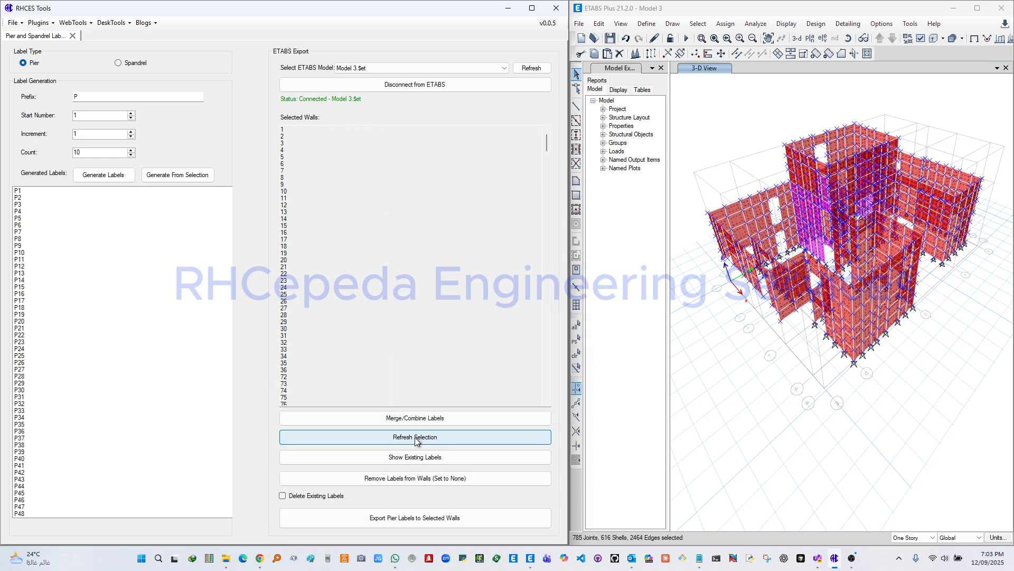
click(297, 146)
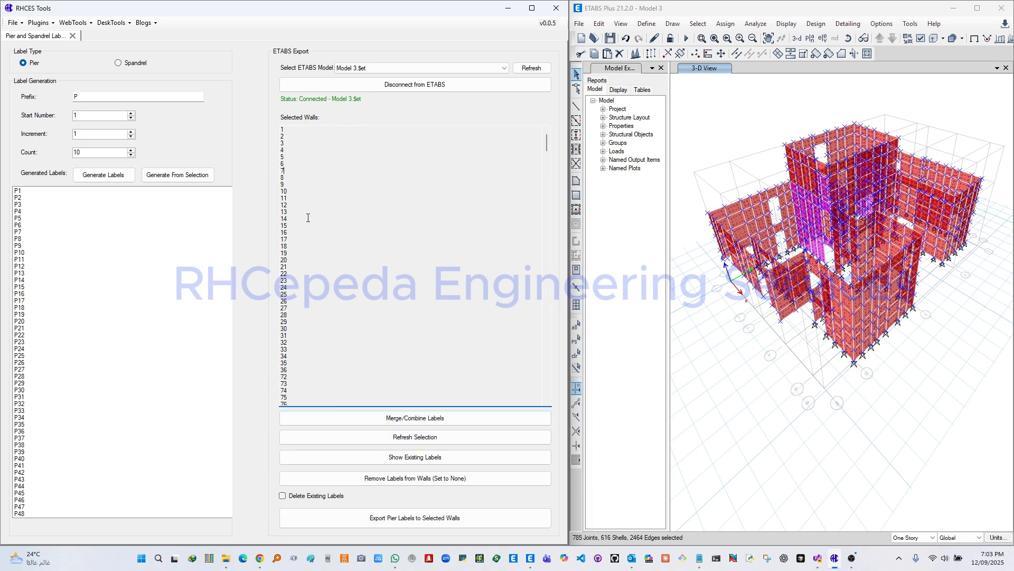
scroll(341, 313, down, 7)
click(49, 219)
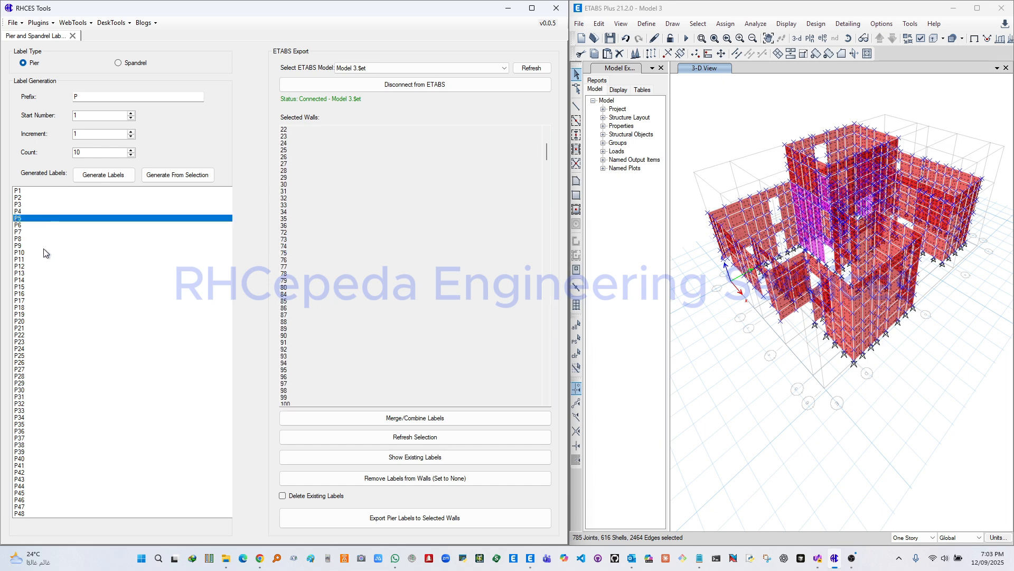
click(44, 247)
click(55, 300)
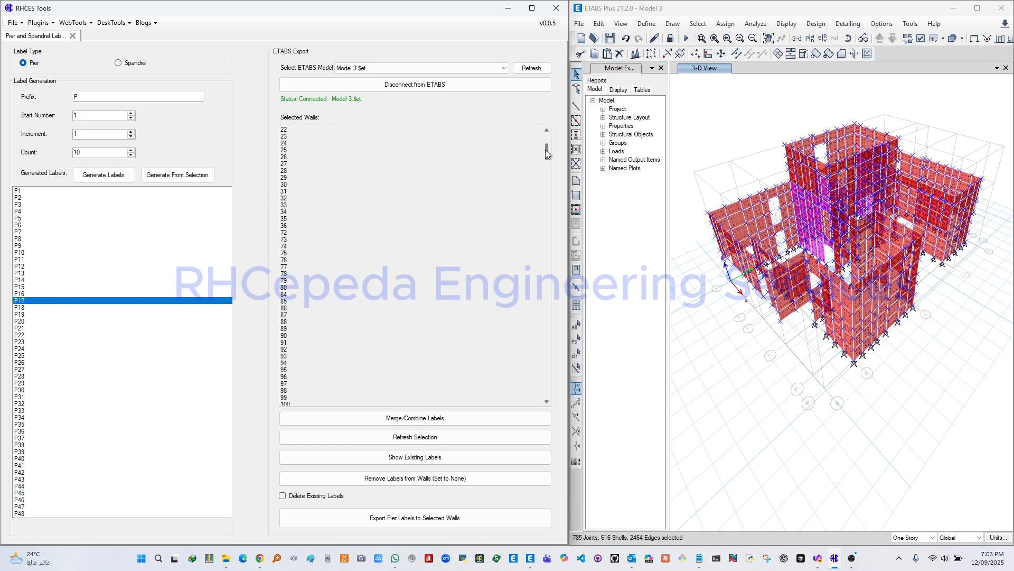
drag(547, 154, 533, 402)
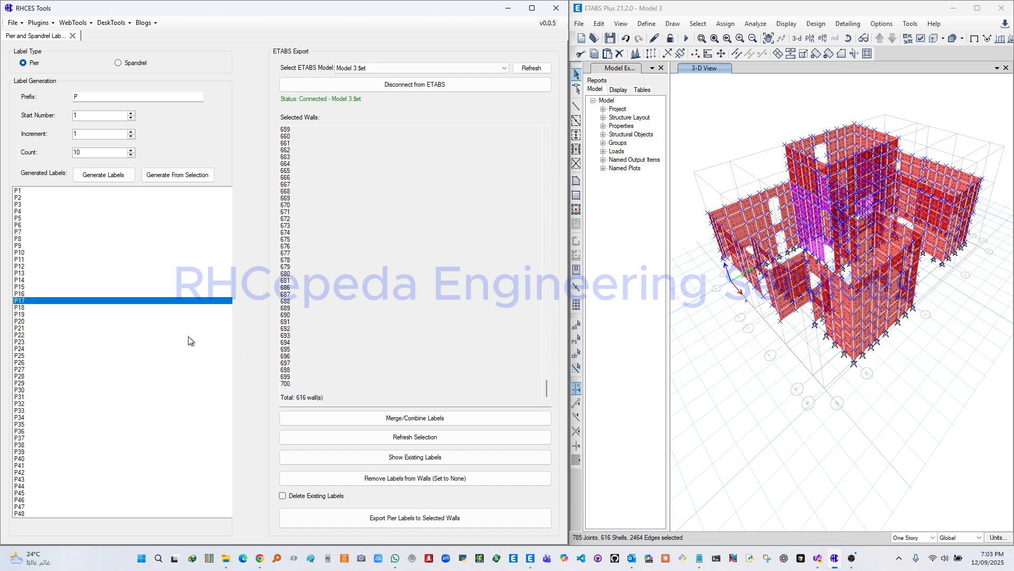
Step: Replace the ETABS selection with the wall shells at the lower corner near grid D and refresh the plugin's selected walls
middle_drag(862, 308, 852, 319)
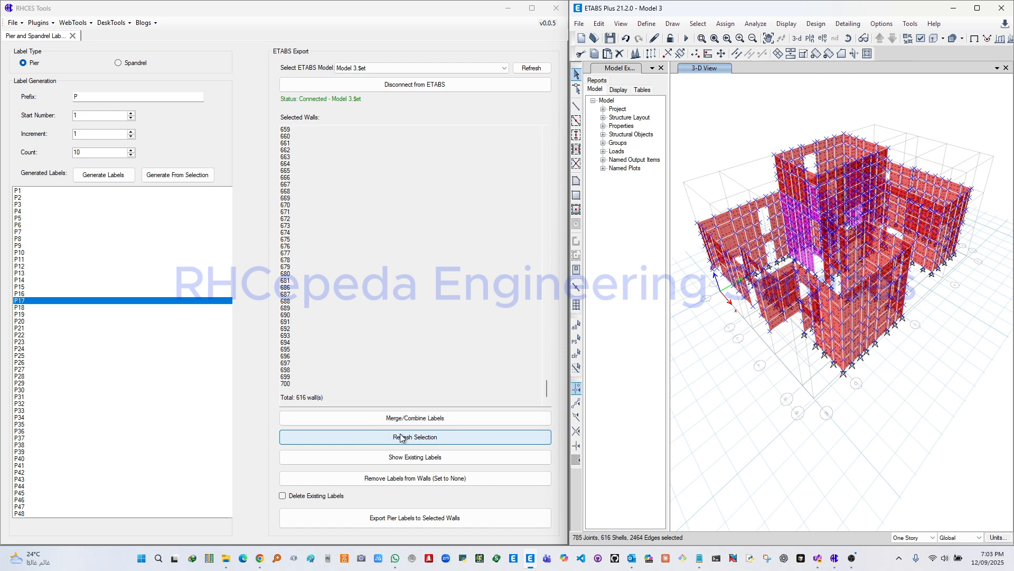
scroll(844, 364, up, 5)
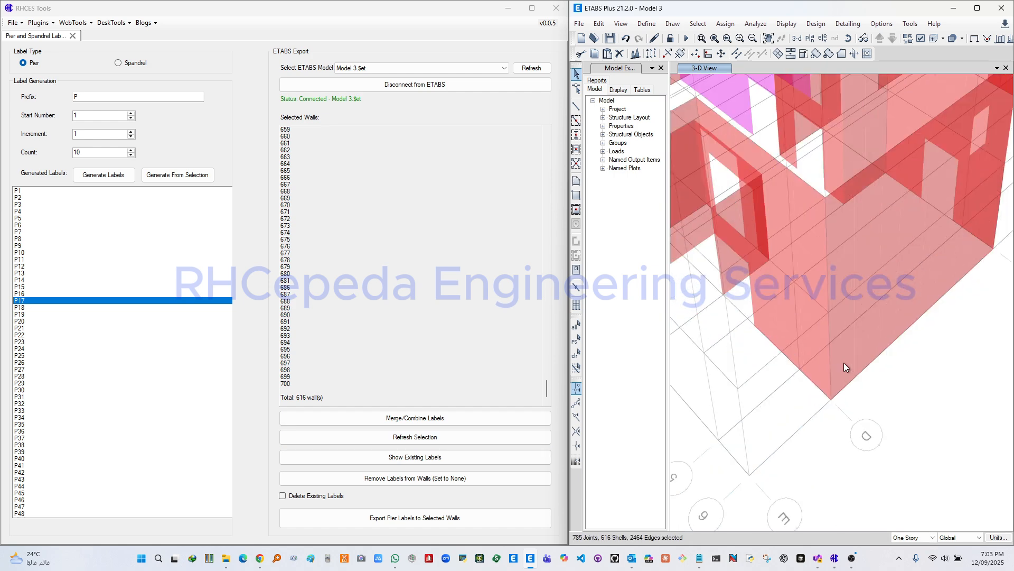
key(ctrl+q)
drag(840, 377, 823, 353)
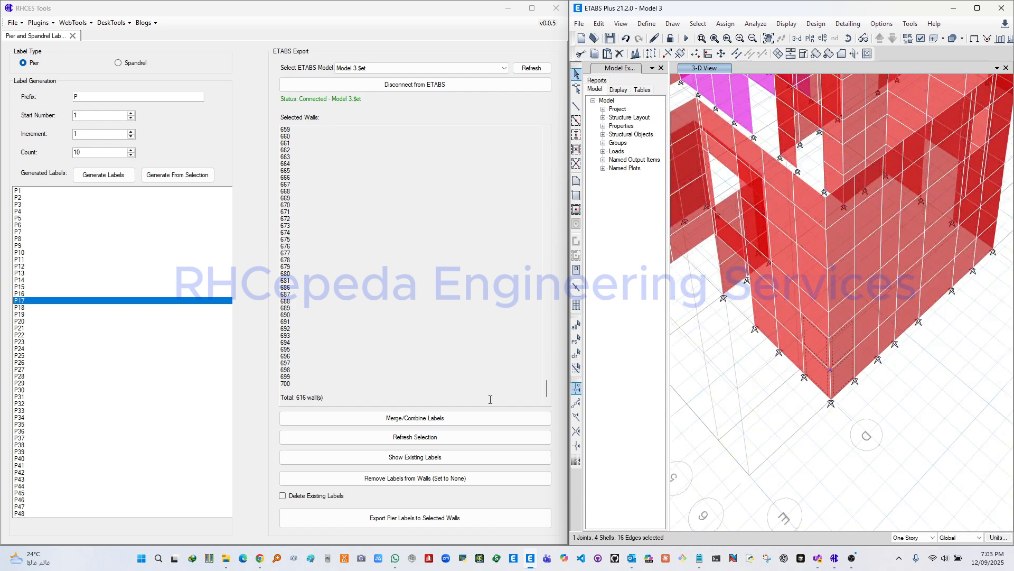
click(431, 442)
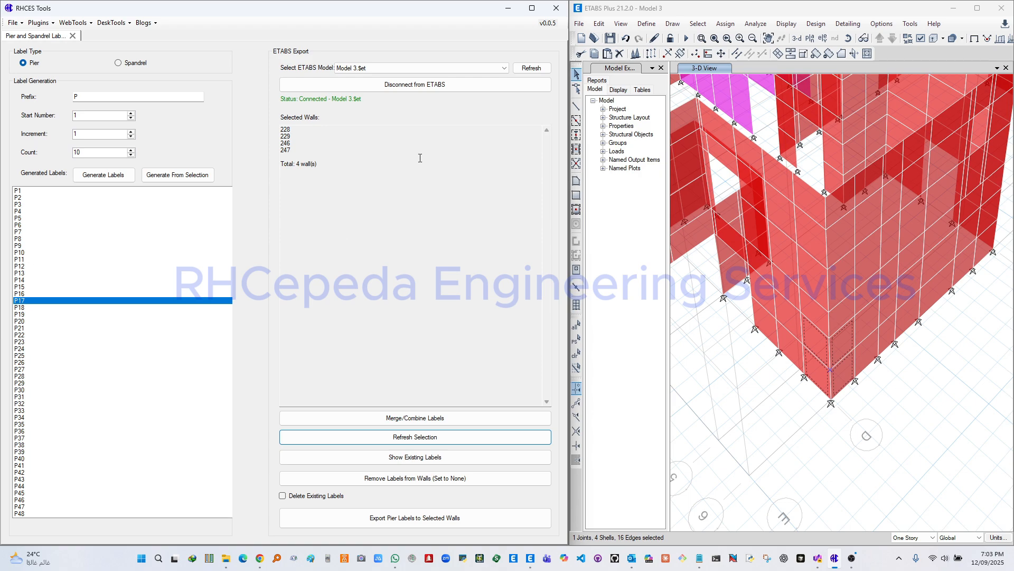
Step: Select all objects in the ETABS 3-D view and refresh the plugin's selected walls list
scroll(828, 374, down, 6)
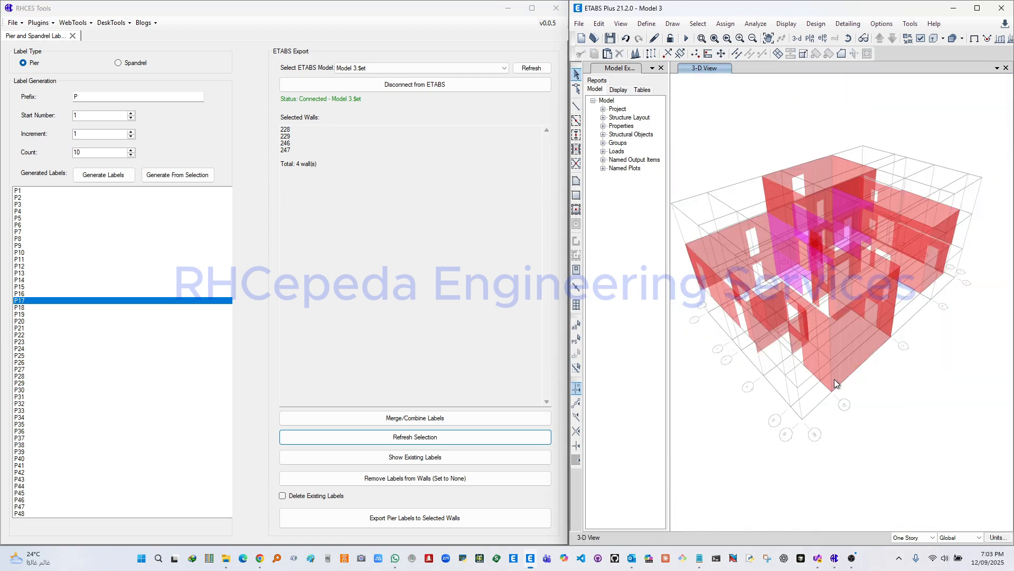
scroll(839, 376, down, 5)
scroll(831, 372, up, 5)
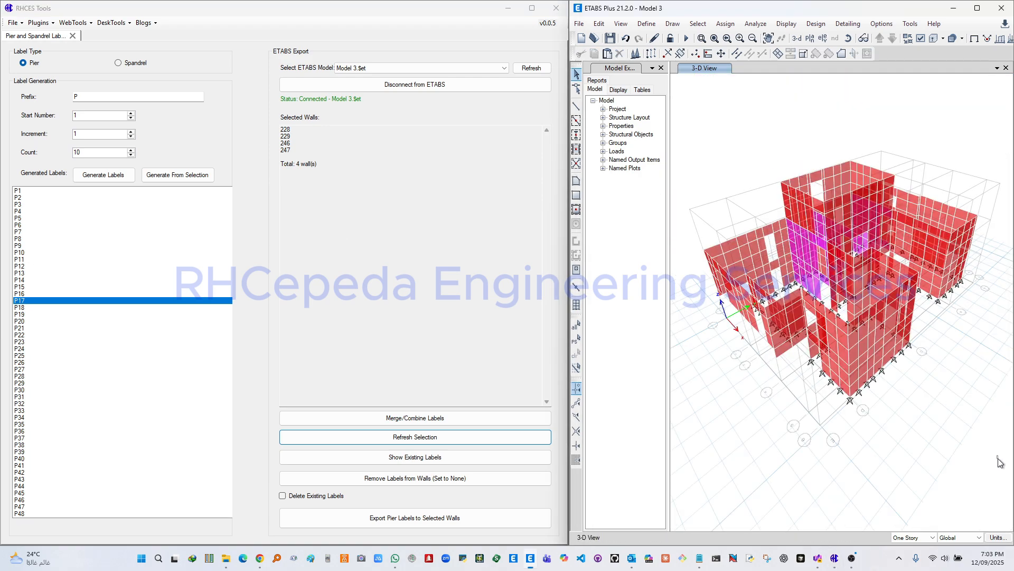
click(575, 325)
click(446, 436)
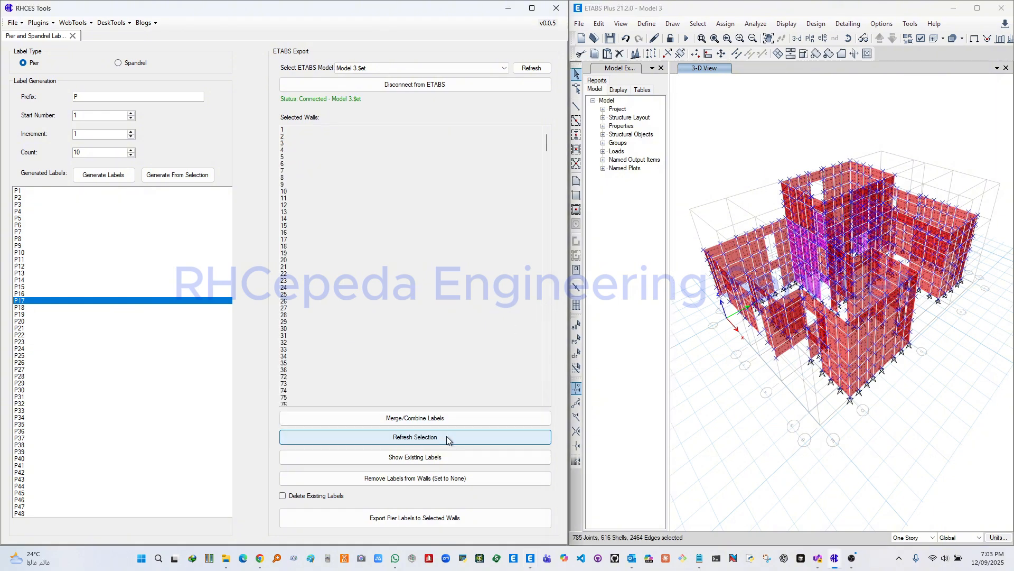
scroll(447, 302, down, 4)
Step: Clear the ETABS selection and show the model's existing pier and spandrel labels in the plugin
middle_drag(894, 357, 903, 335)
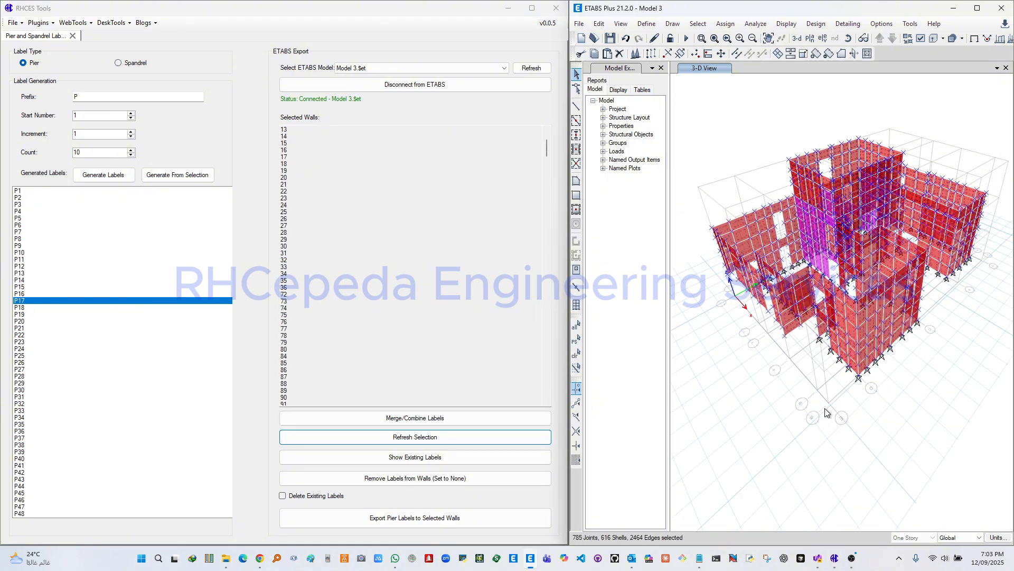
key(Escape)
middle_drag(855, 389, 839, 381)
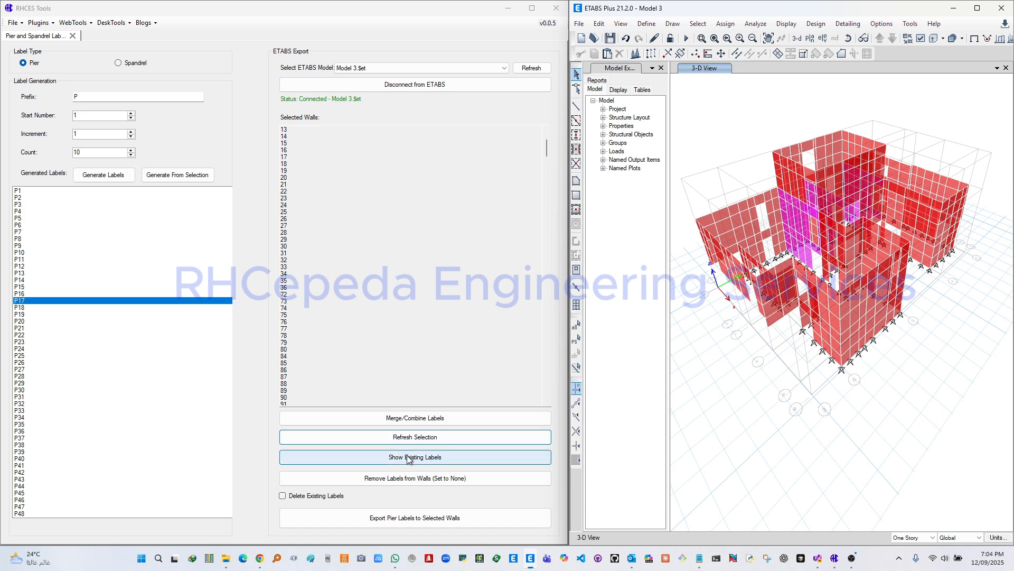
click(471, 457)
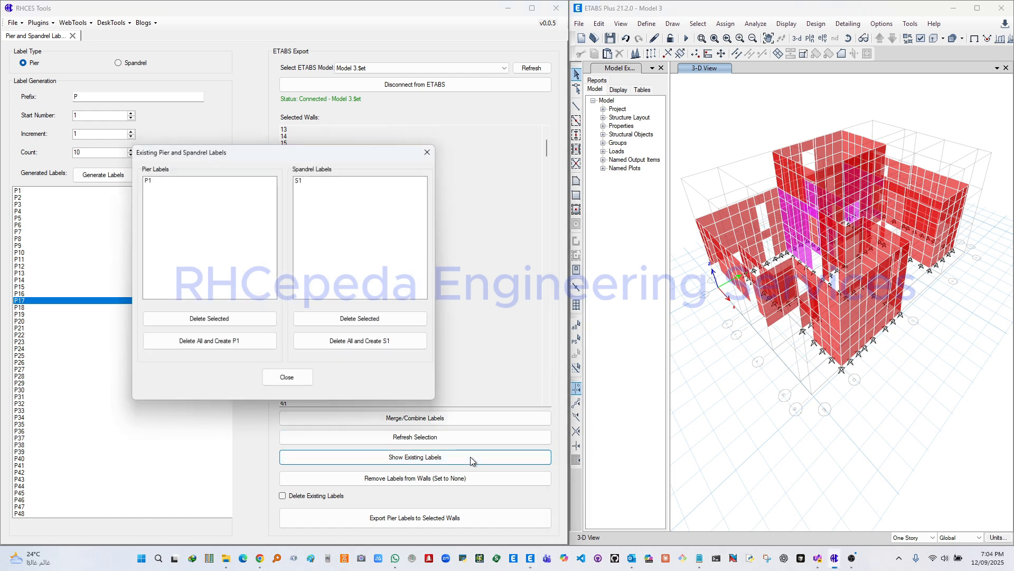
drag(294, 149, 416, 130)
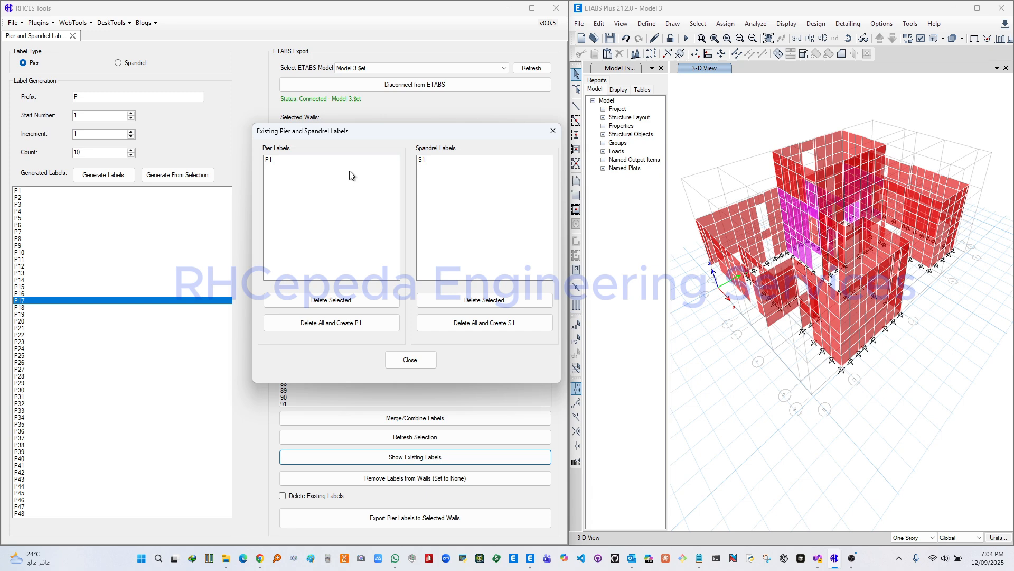
Step: Add a new pier label named P2 to the ETABS pier label definitions
click(646, 24)
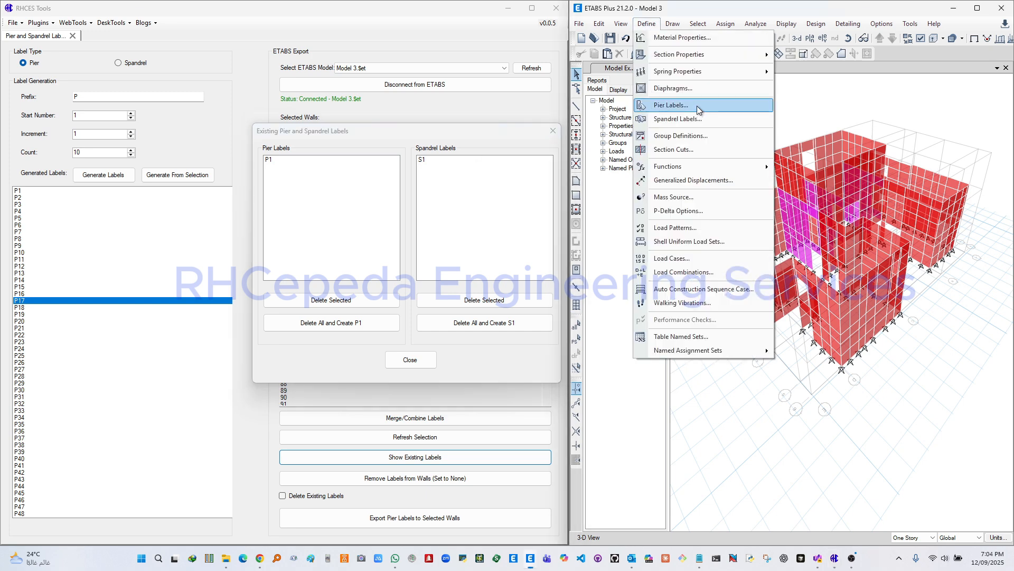
click(696, 104)
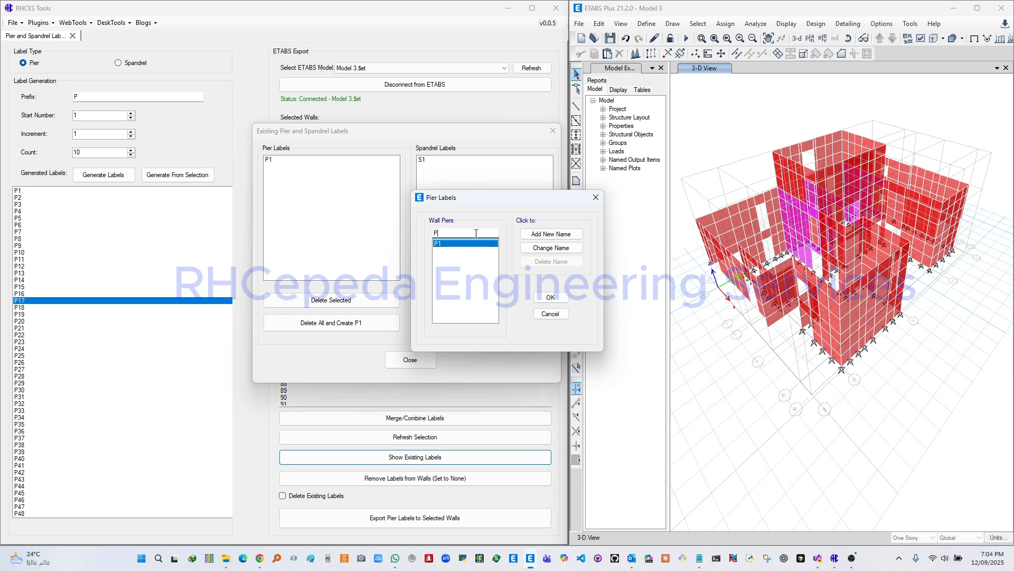
click(552, 234)
click(550, 297)
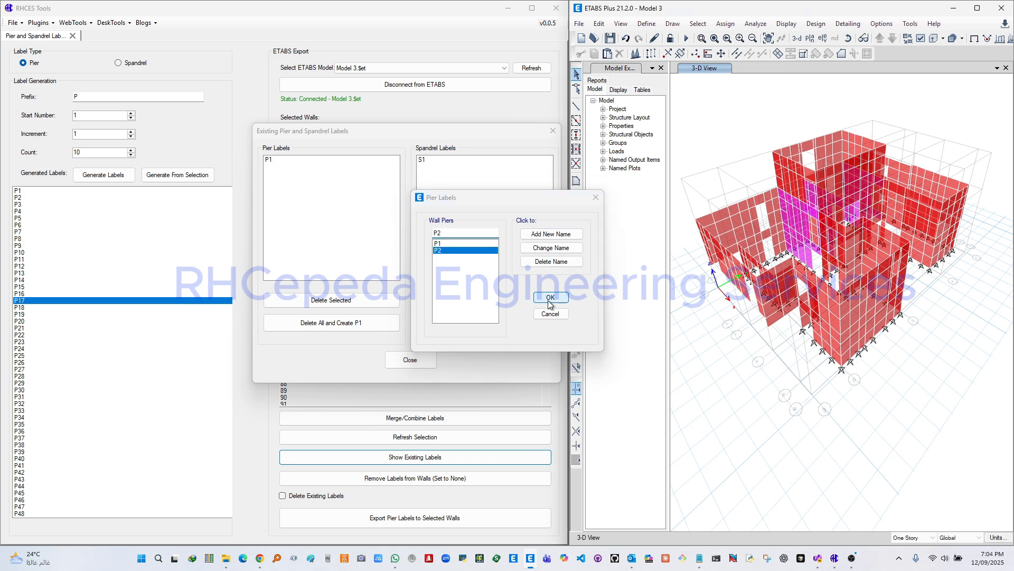
Step: Close and reopen the plugin's existing labels window to check its updated pier list
click(411, 360)
click(417, 457)
drag(241, 144, 362, 161)
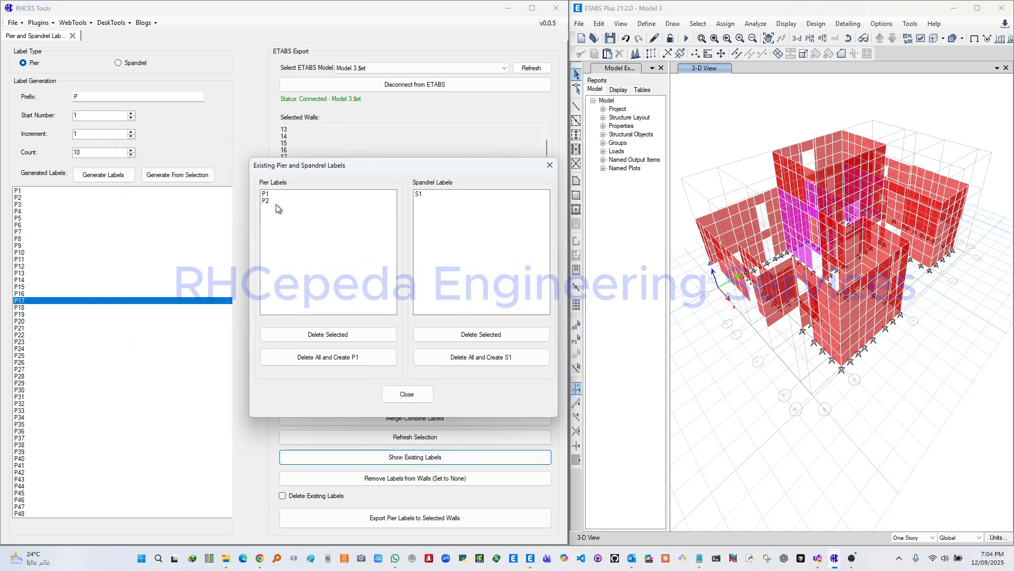
Step: Delete the pier label P2 from the model through the plugin's existing labels window
click(278, 203)
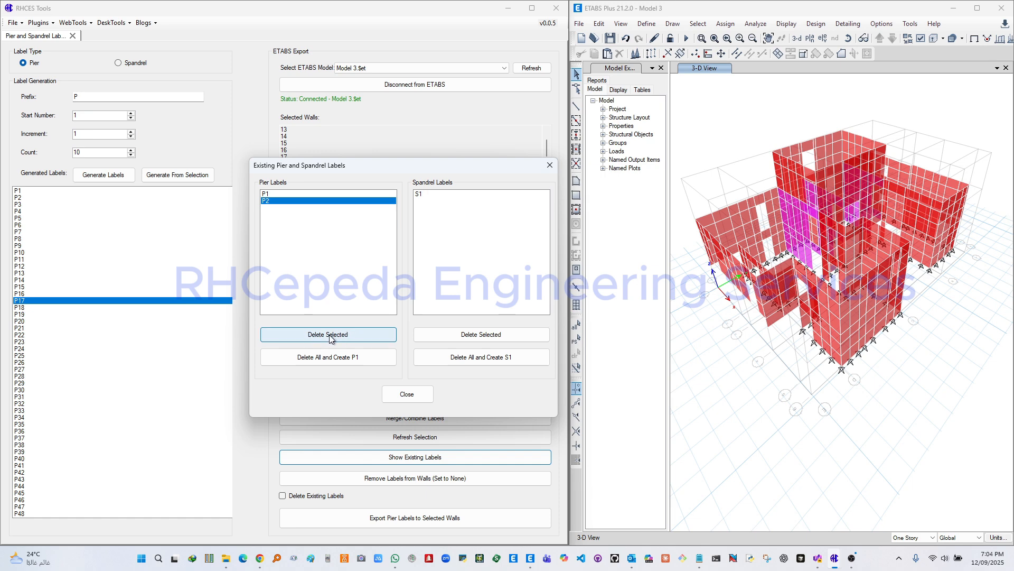
mouse_move(436, 162)
mouse_down()
mouse_move(346, 218)
mouse_move(319, 128)
mouse_move(325, 141)
mouse_move(443, 149)
mouse_up()
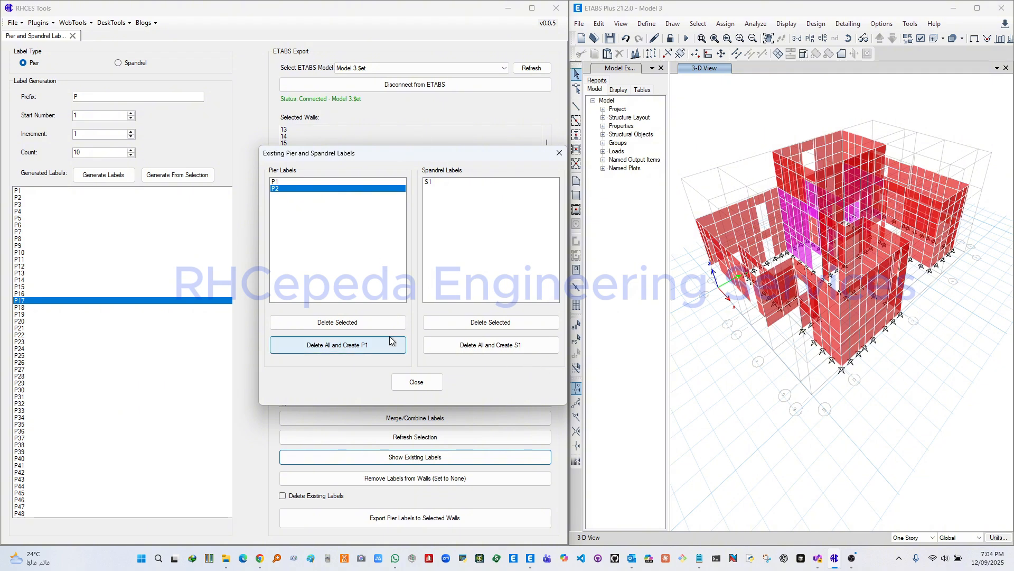
drag(333, 156, 335, 169)
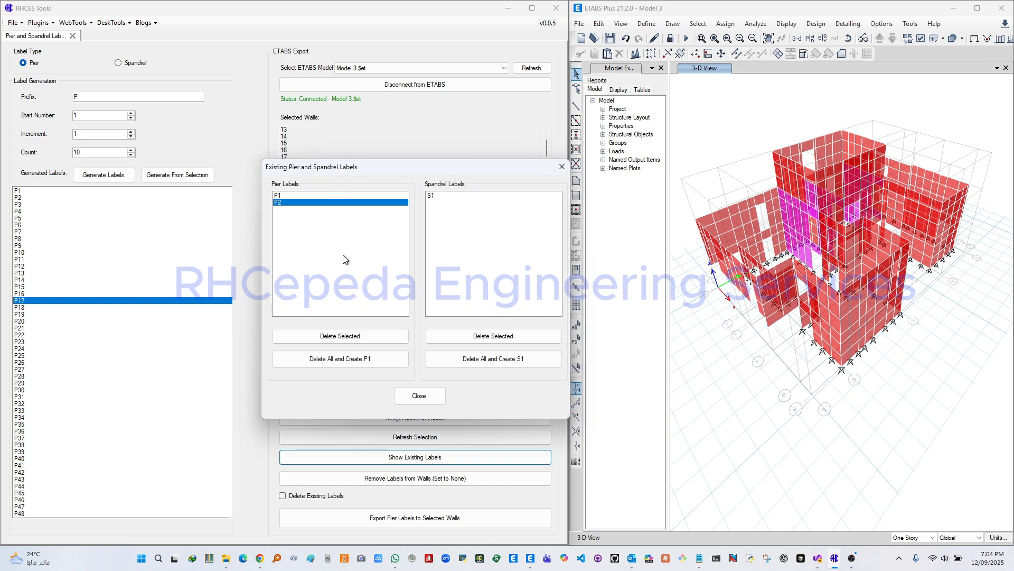
click(358, 339)
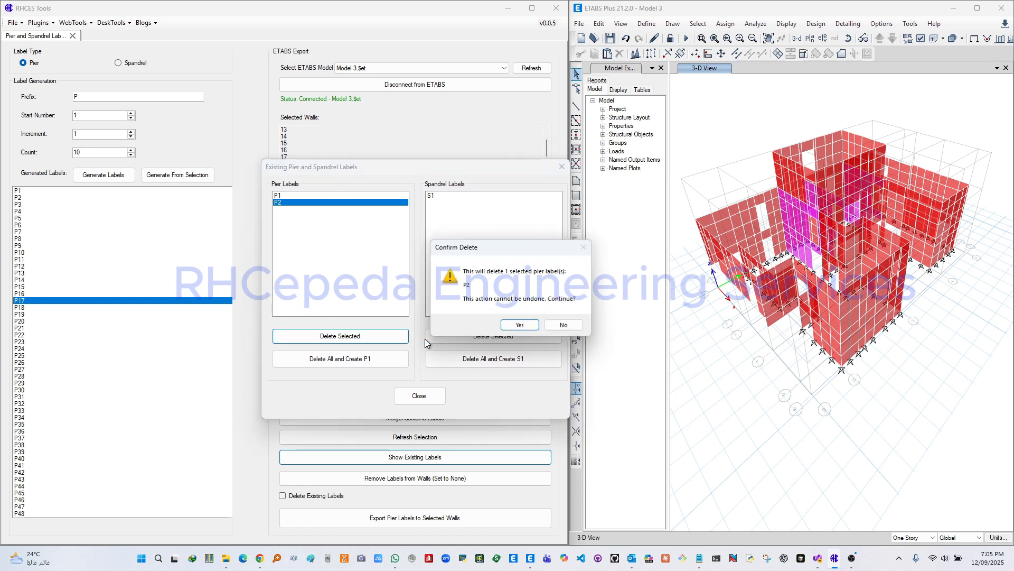
click(521, 325)
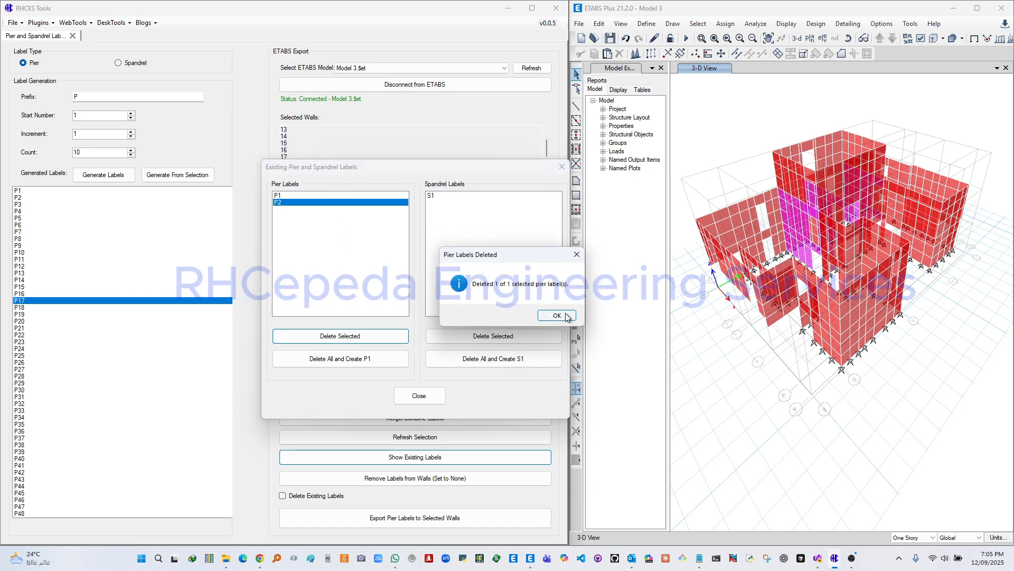
click(554, 315)
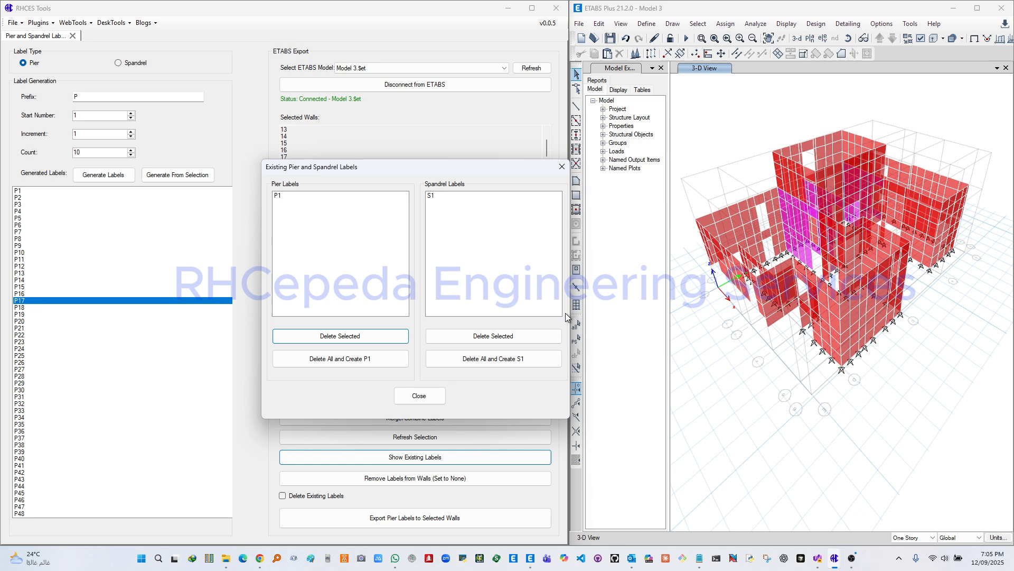
Step: Check the pier label definitions in ETABS, and close them and the plugin's existing labels window
click(647, 24)
click(687, 105)
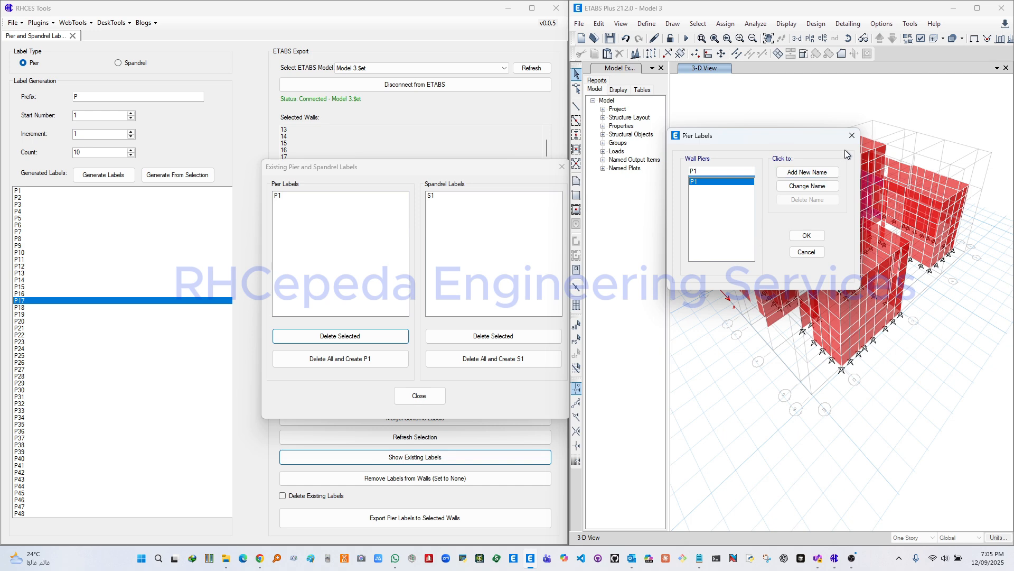
click(851, 138)
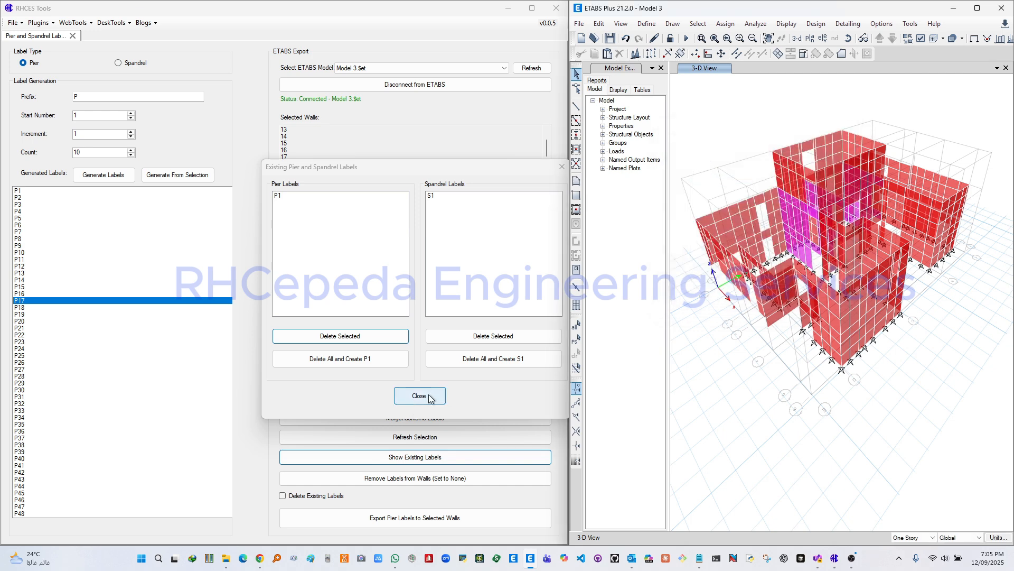
click(419, 396)
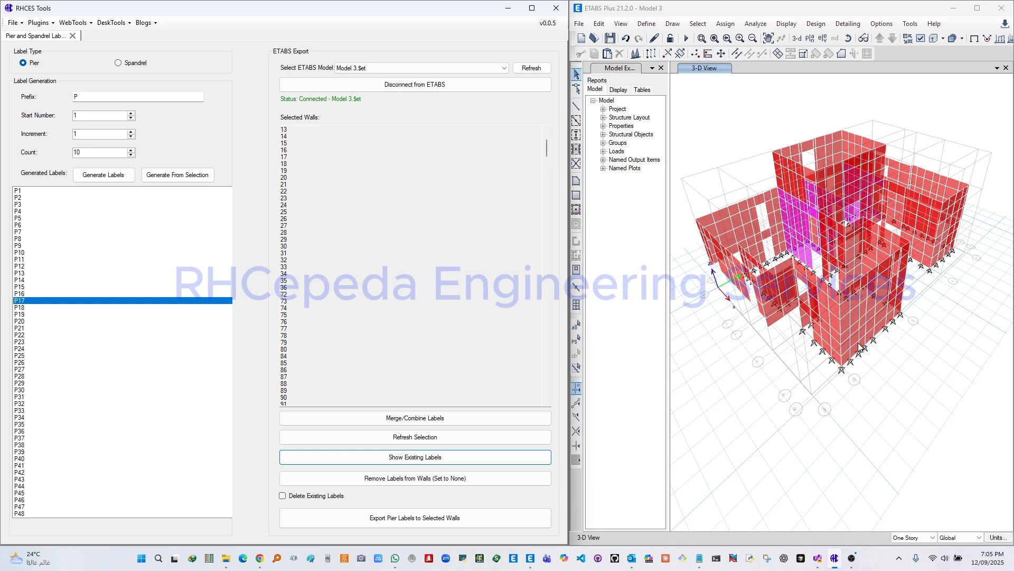
Step: Select all walls in the ETABS 3-D view with a selection window enclosing the building
mouse_move(842, 317)
middle_down()
mouse_move(840, 346)
mouse_move(845, 315)
middle_up()
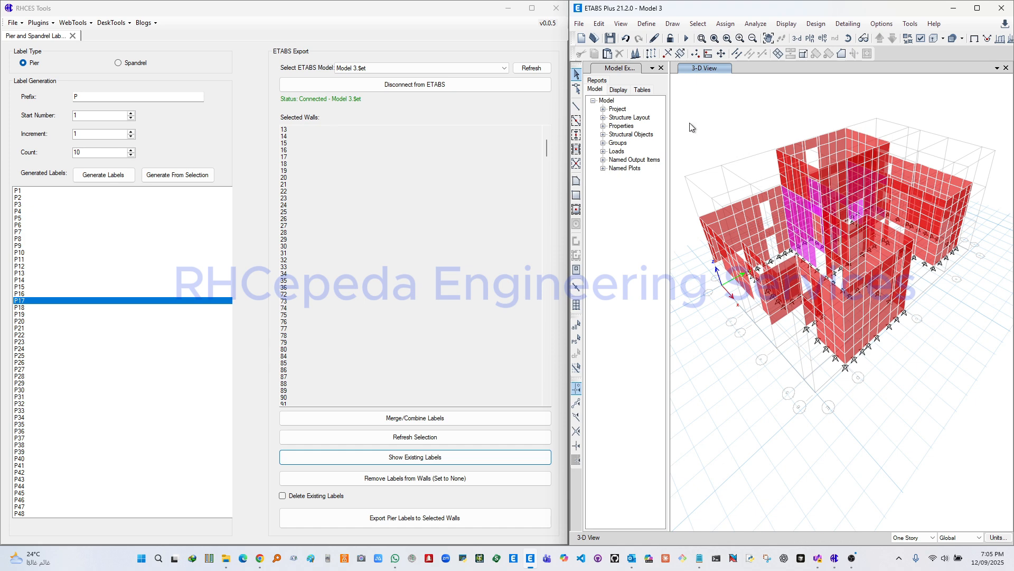
drag(683, 103, 985, 446)
shift+middle_drag(815, 388, 852, 332)
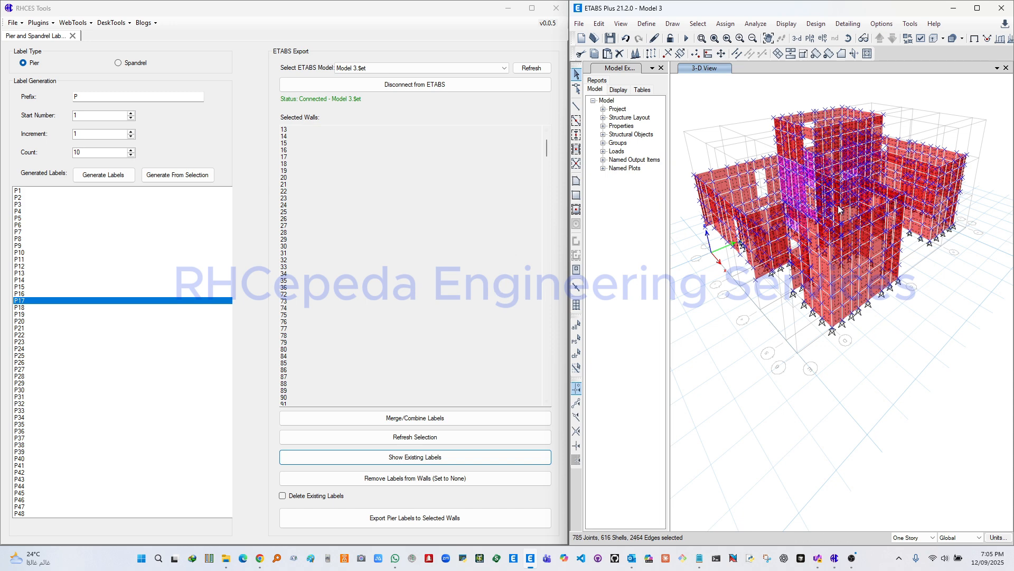
scroll(839, 209, up, 5)
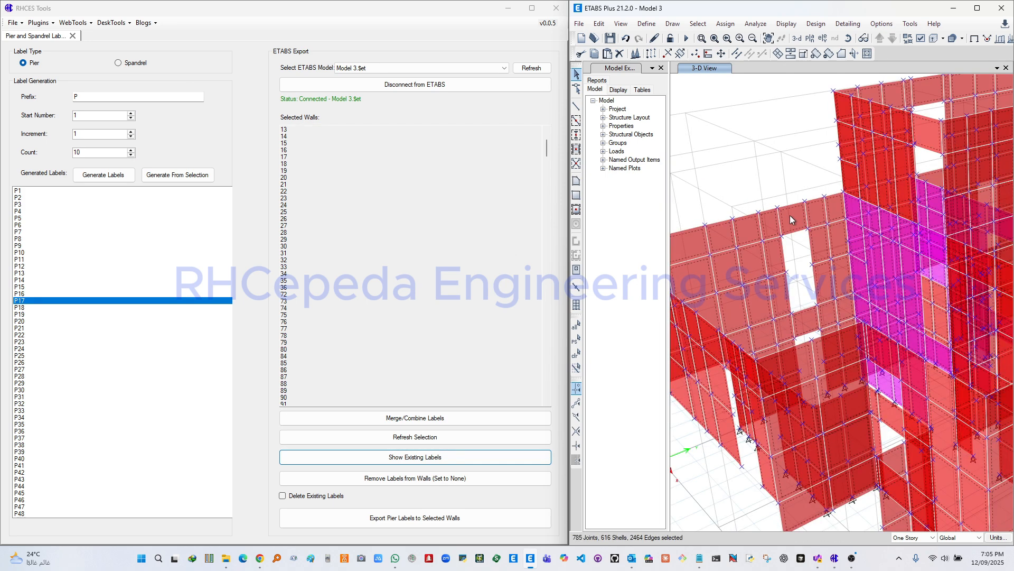
middle_drag(822, 232, 782, 276)
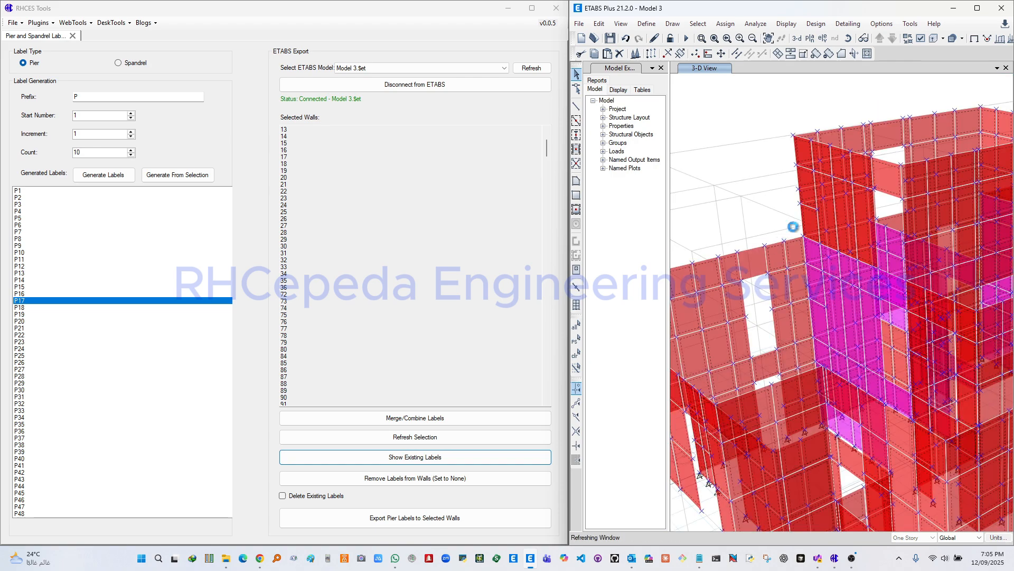
scroll(772, 199, down, 6)
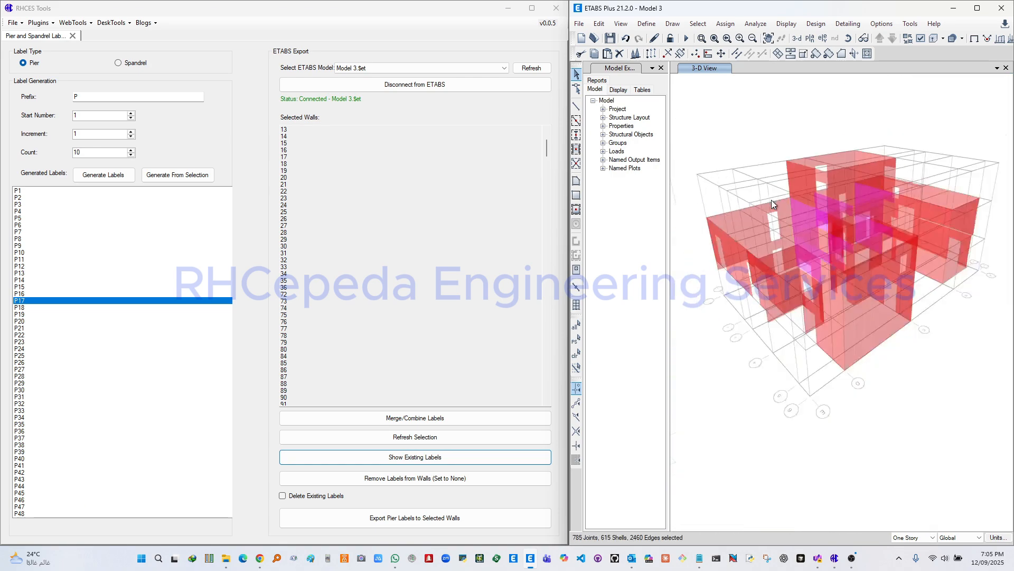
scroll(864, 299, up, 5)
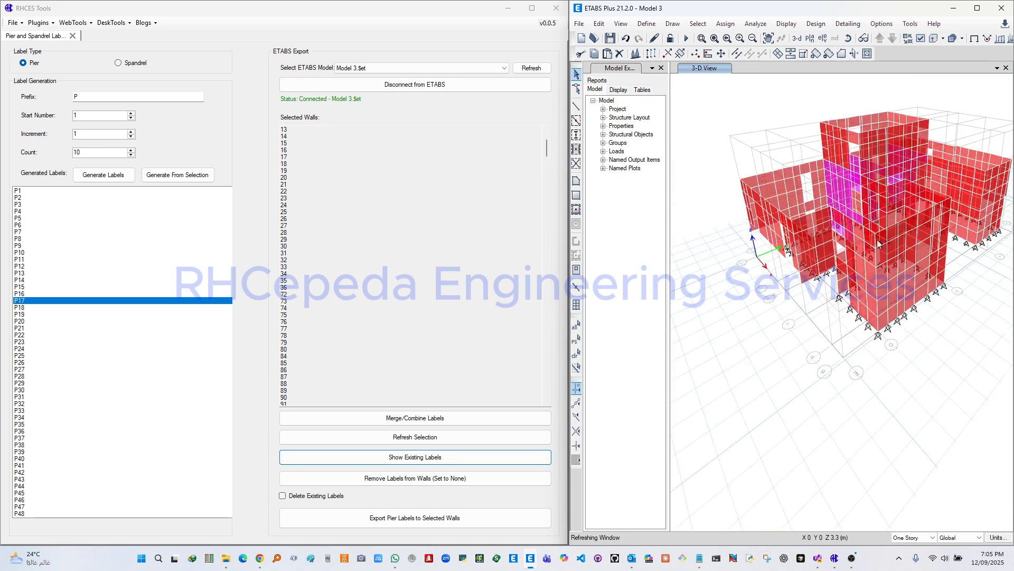
Step: Export the generated pier labels to the walls selected in the ETABS model, and clear the wall selection
click(425, 519)
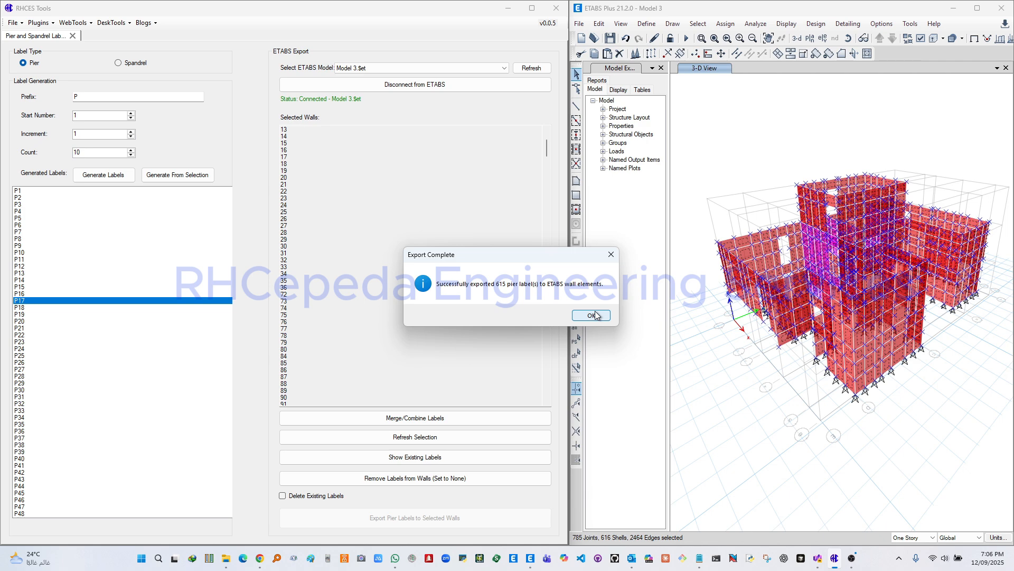
click(598, 315)
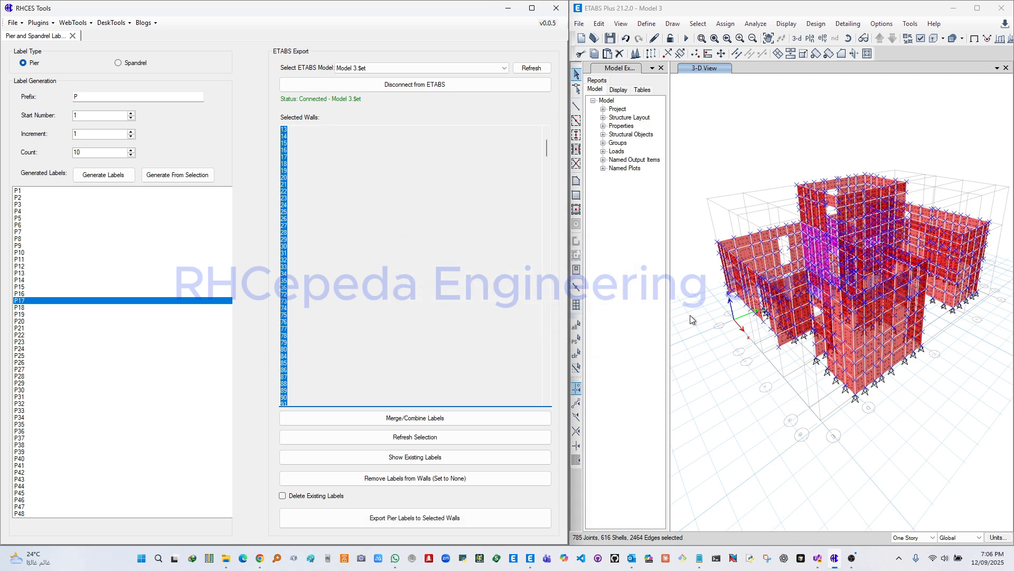
click(804, 385)
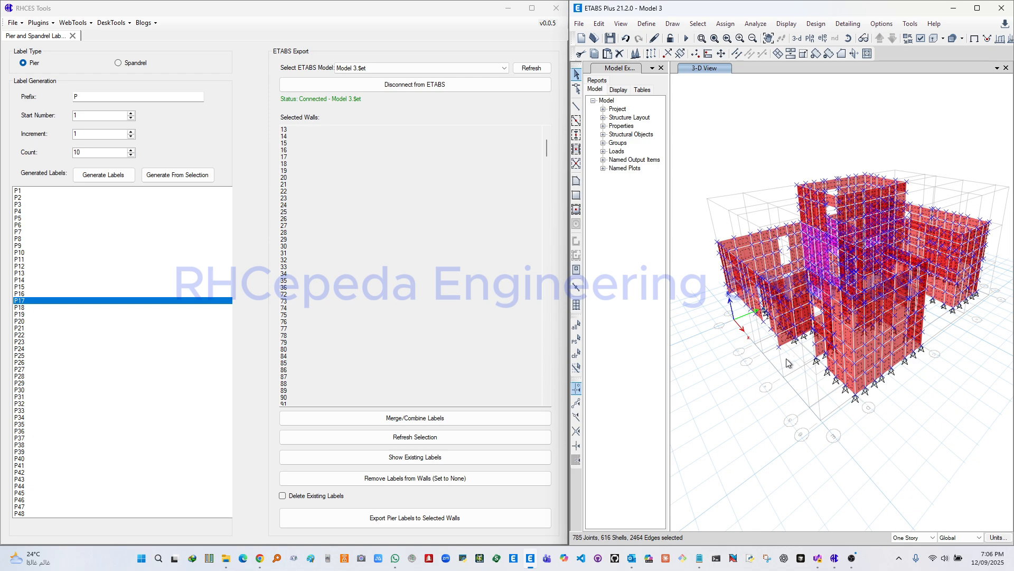
shift+middle_drag(782, 378, 788, 383)
key(ctrl+q)
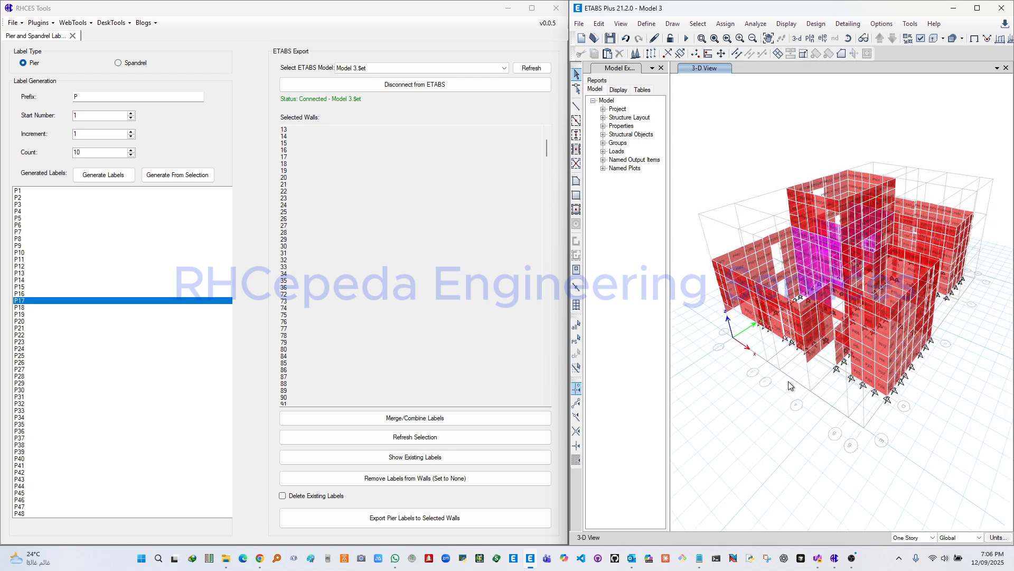
Step: Set the maximum graphic font size to 10 points in the ETABS graphics preferences
scroll(847, 369, up, 5)
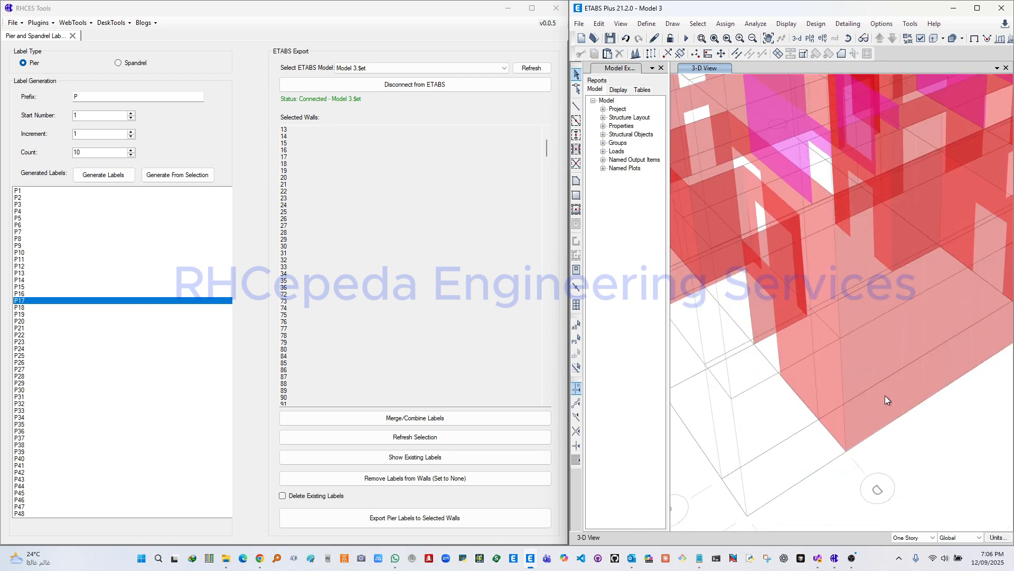
scroll(886, 398, down, 5)
click(882, 23)
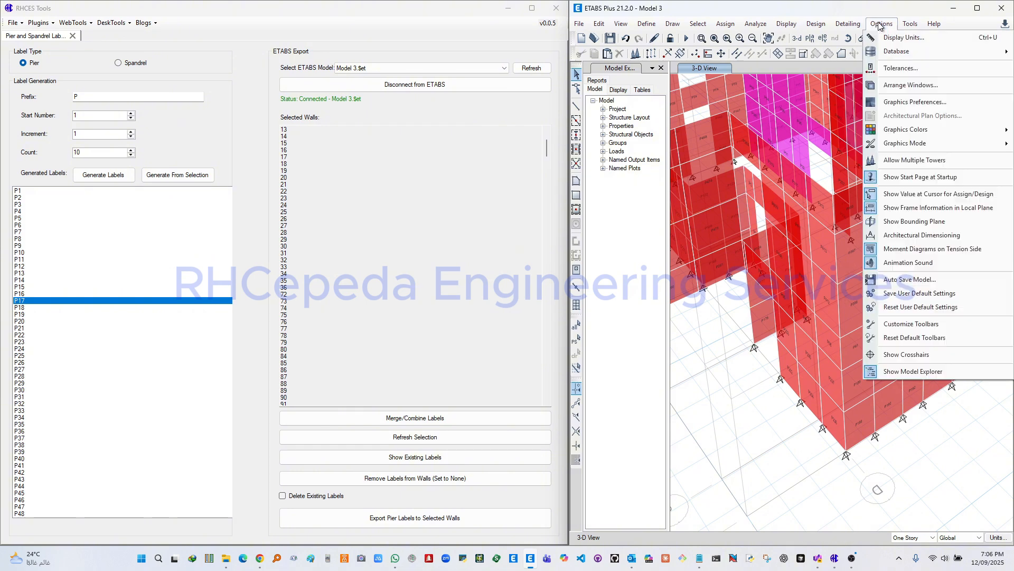
click(947, 103)
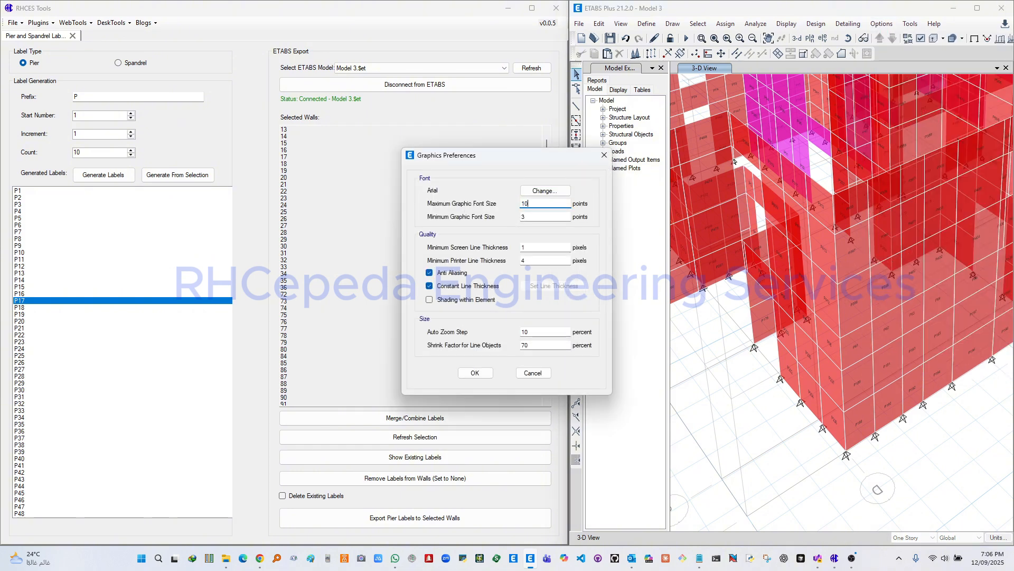
click(475, 372)
Step: Examine the exported pier labels on the wall panels throughout the 3-D view, including the lower panels of the end wall
scroll(879, 381, up, 3)
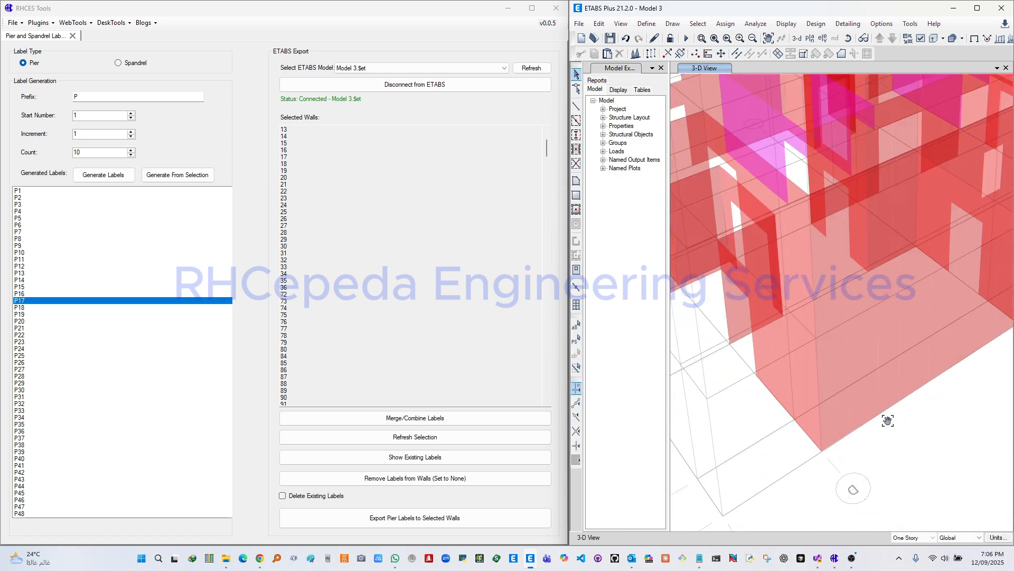
scroll(840, 415, down, 3)
scroll(806, 403, up, 3)
scroll(790, 423, down, 2)
scroll(869, 377, up, 3)
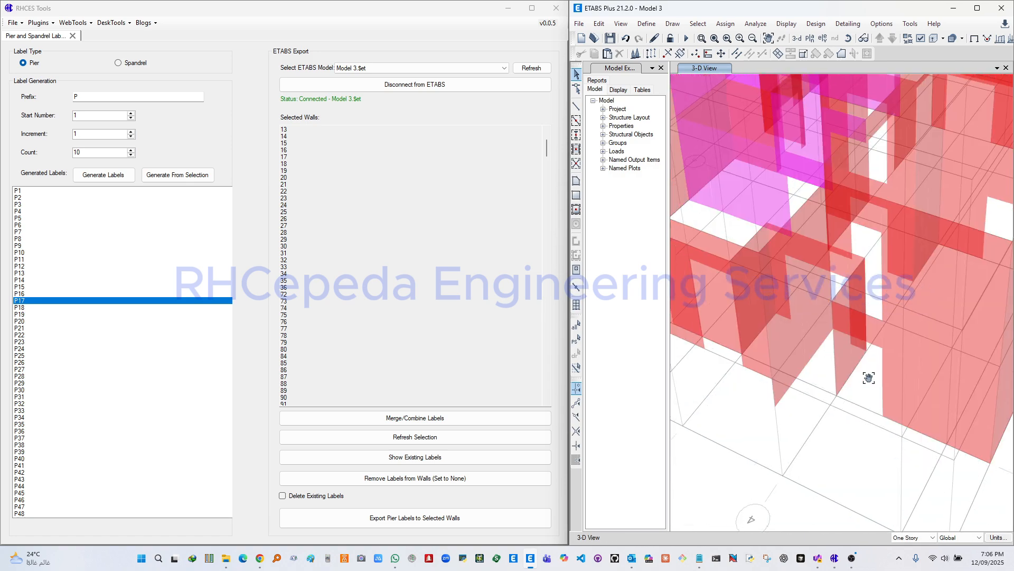
scroll(869, 377, down, 4)
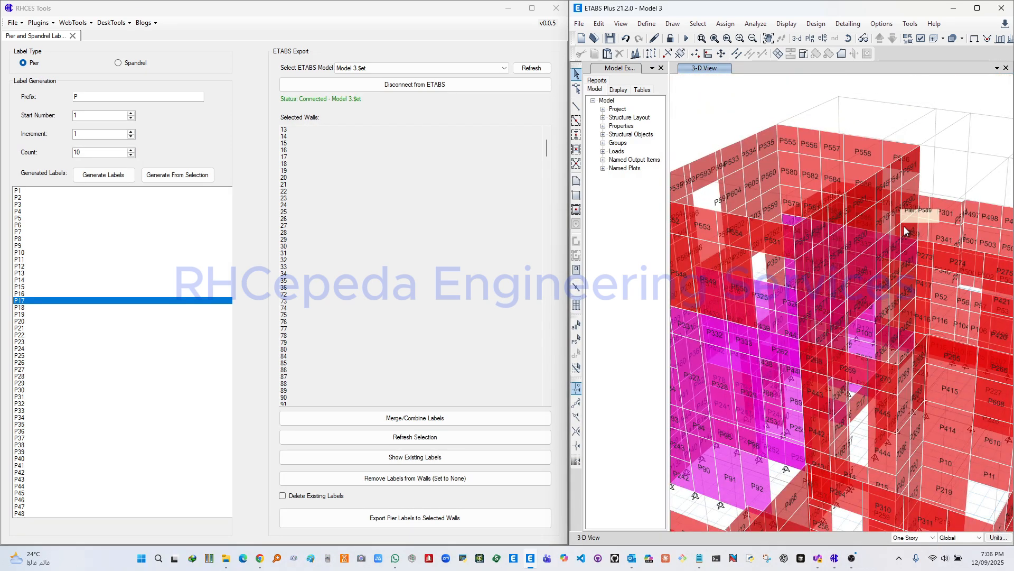
scroll(904, 227, down, 3)
scroll(908, 296, up, 2)
scroll(913, 373, down, 2)
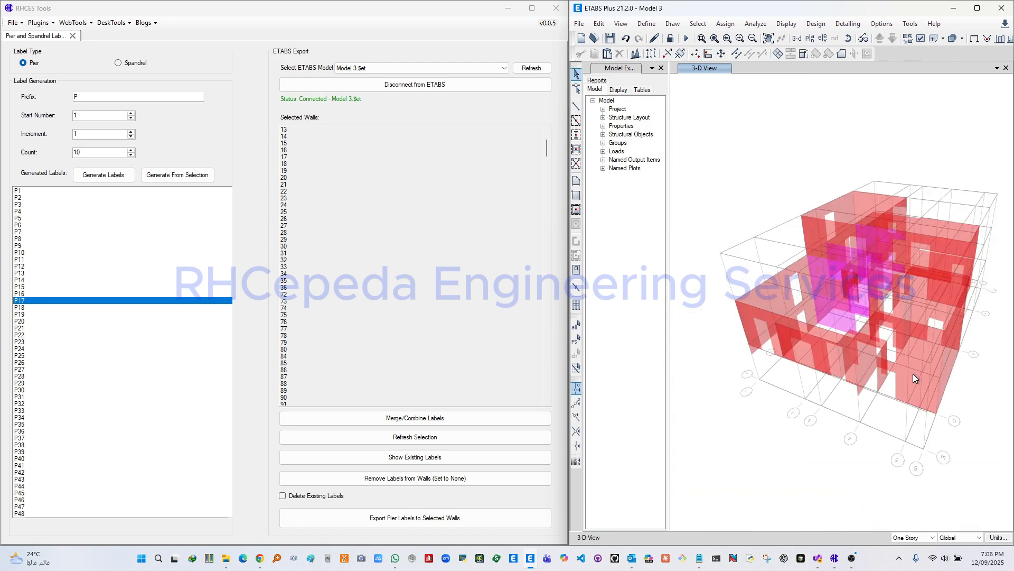
scroll(922, 389, up, 4)
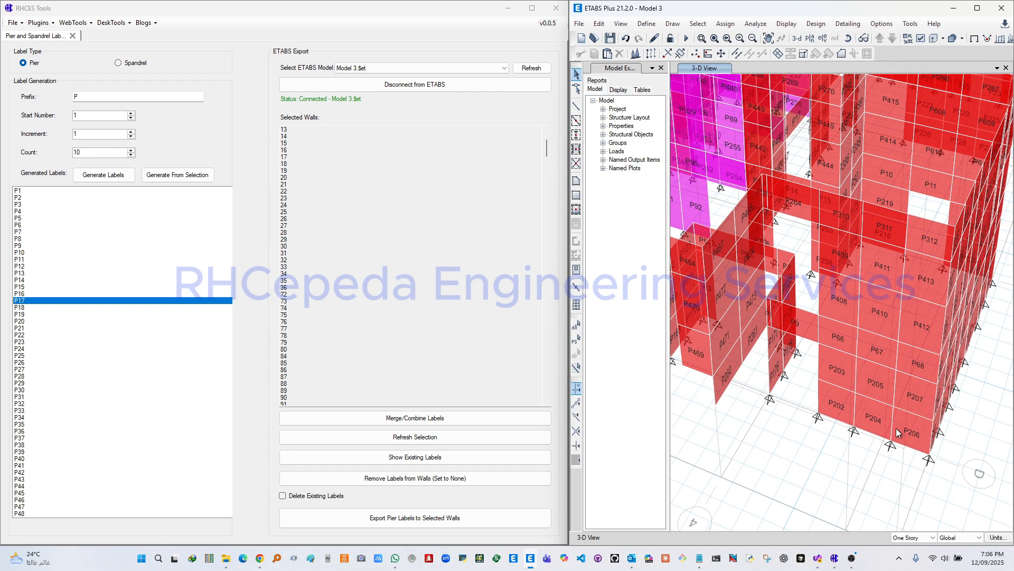
scroll(896, 428, up, 5)
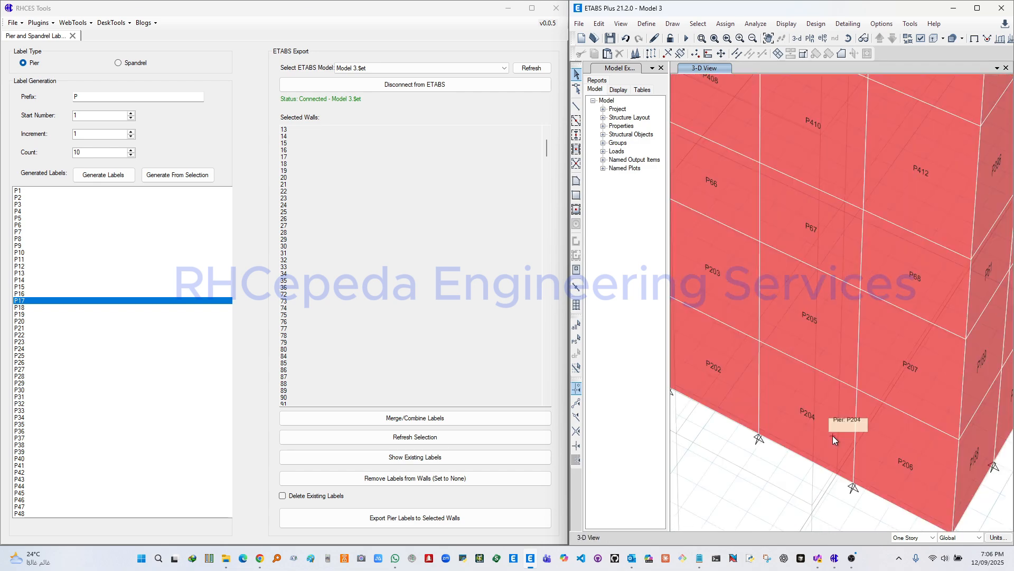
scroll(845, 426, down, 3)
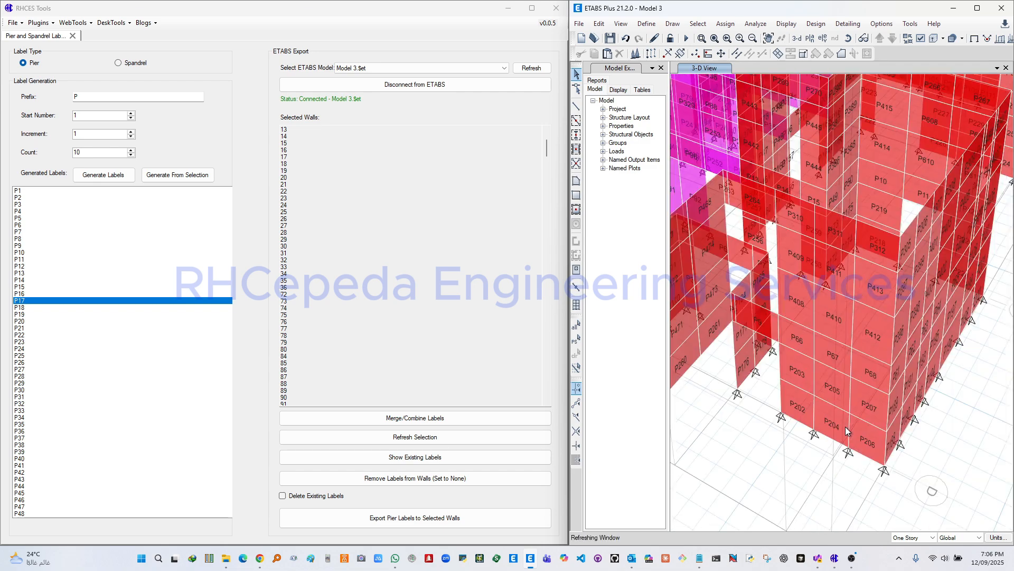
scroll(845, 426, up, 5)
scroll(841, 431, down, 2)
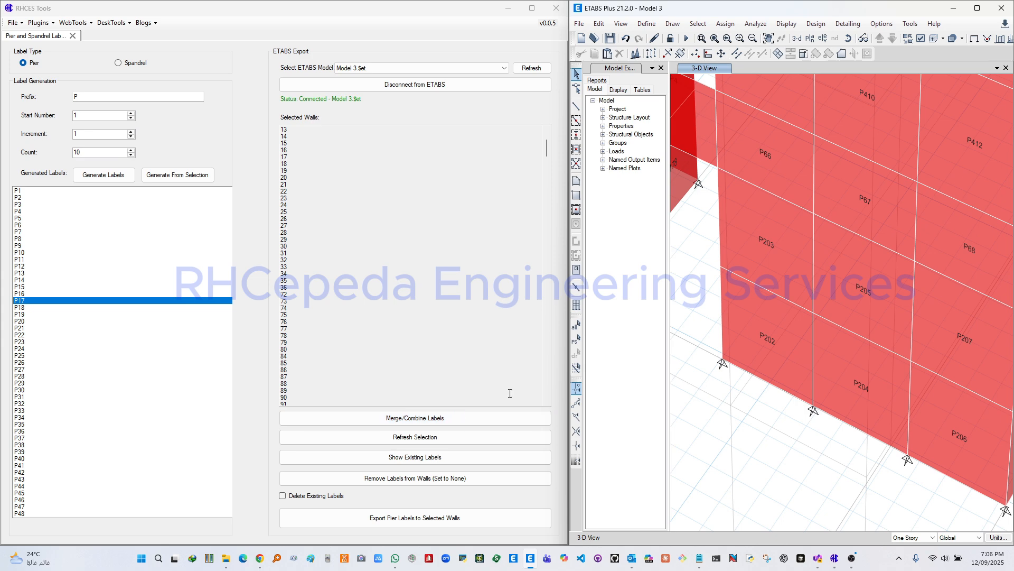
middle_drag(882, 294, 859, 292)
scroll(893, 356, down, 2)
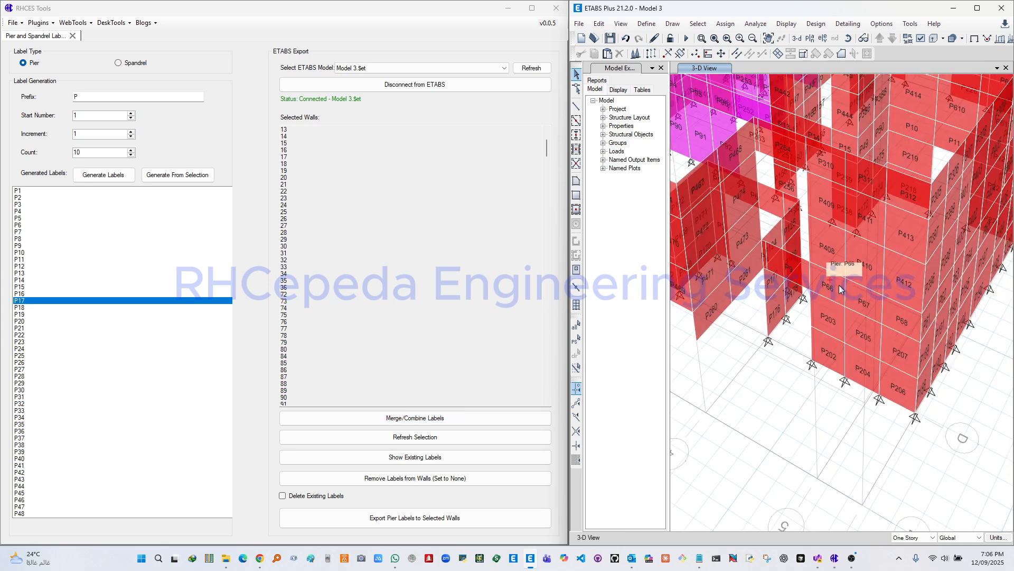
Step: Merge the pier labels of the nine lower end-wall panels (P66–P68 and P202–P207) into P67 with the plugin, without a spandrel label
scroll(873, 318, up, 3)
drag(921, 471, 774, 272)
middle_drag(859, 383, 873, 315)
scroll(877, 312, down, 3)
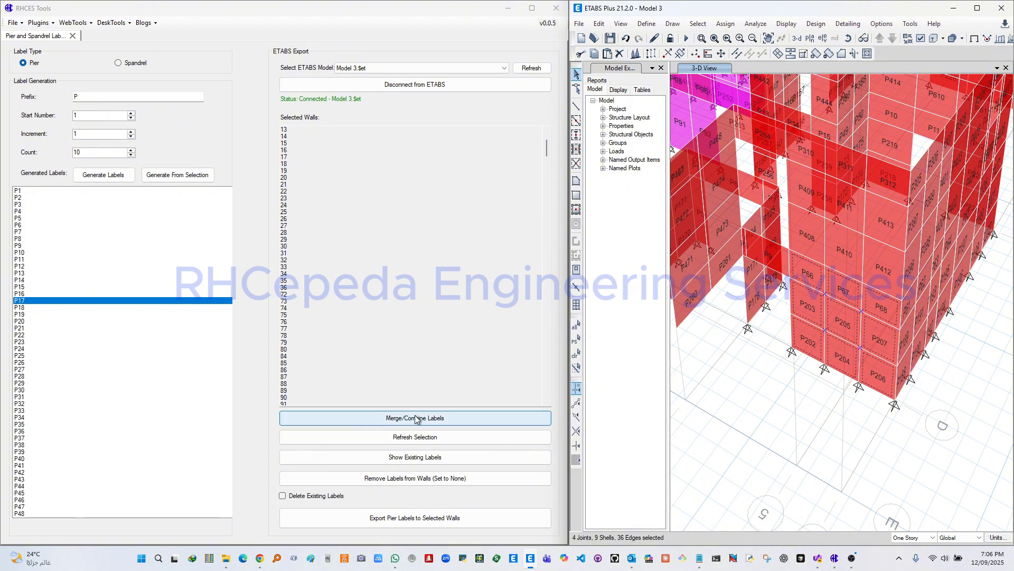
click(435, 416)
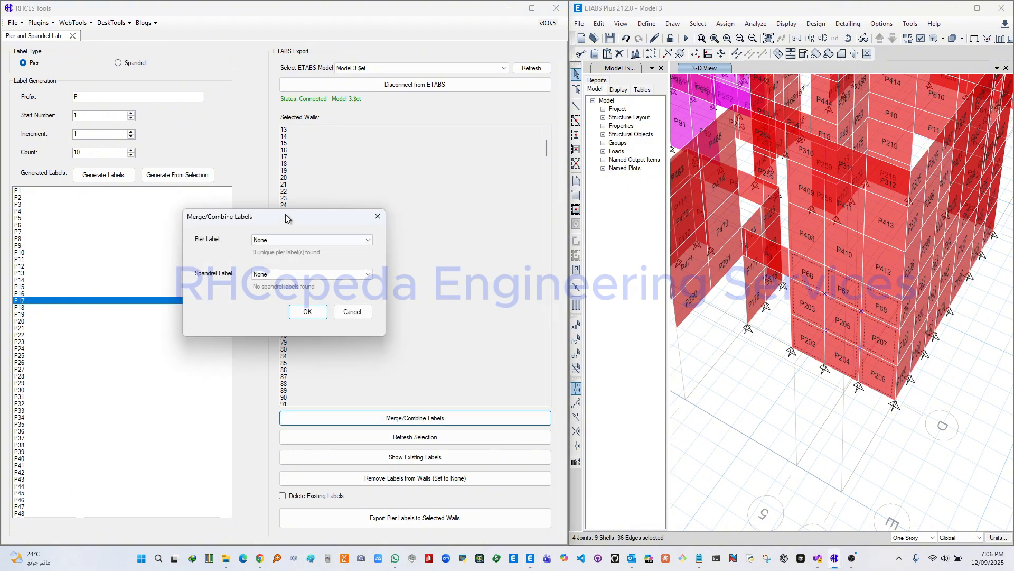
drag(285, 214, 468, 189)
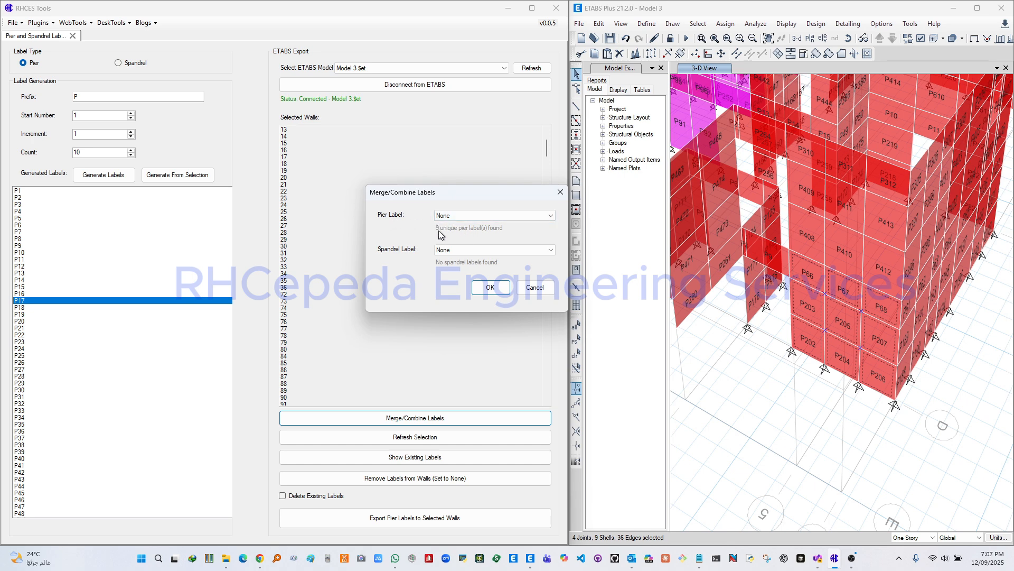
click(465, 219)
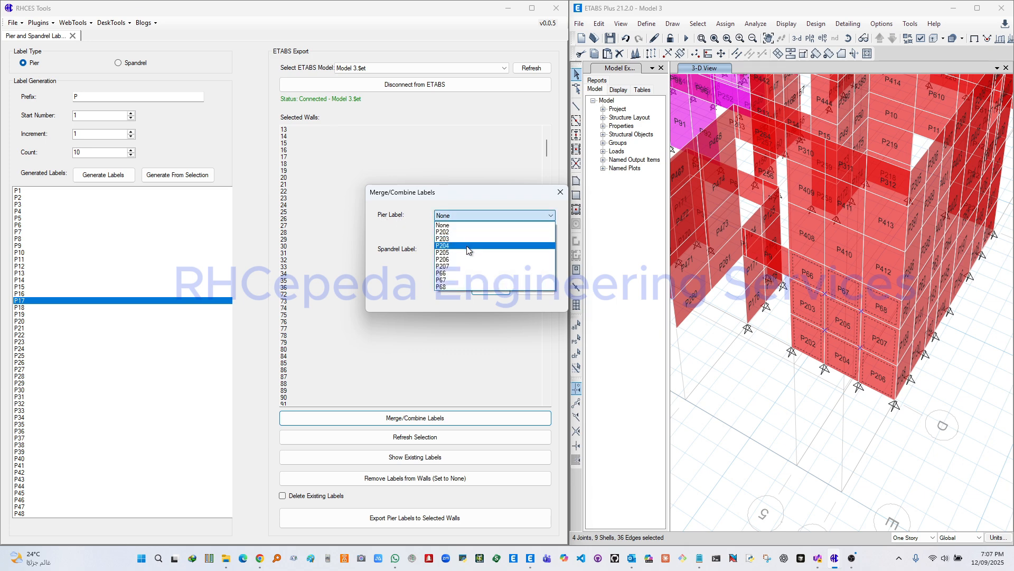
click(459, 280)
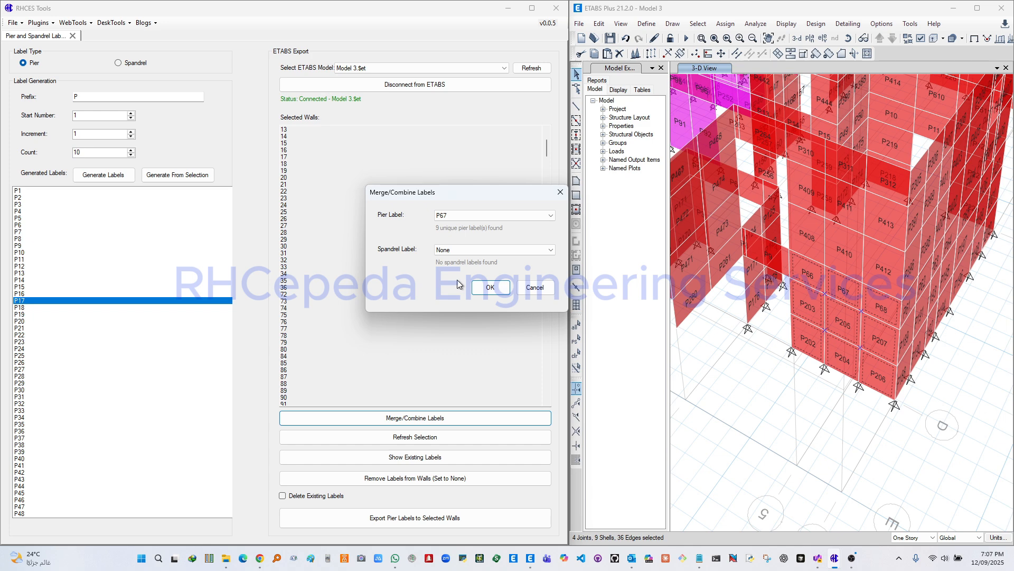
click(491, 287)
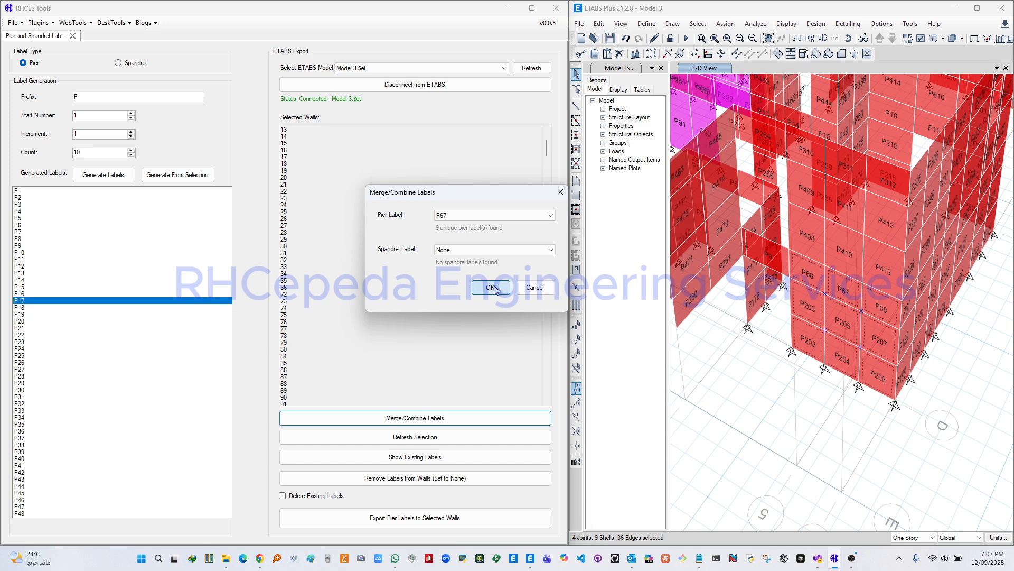
click(551, 320)
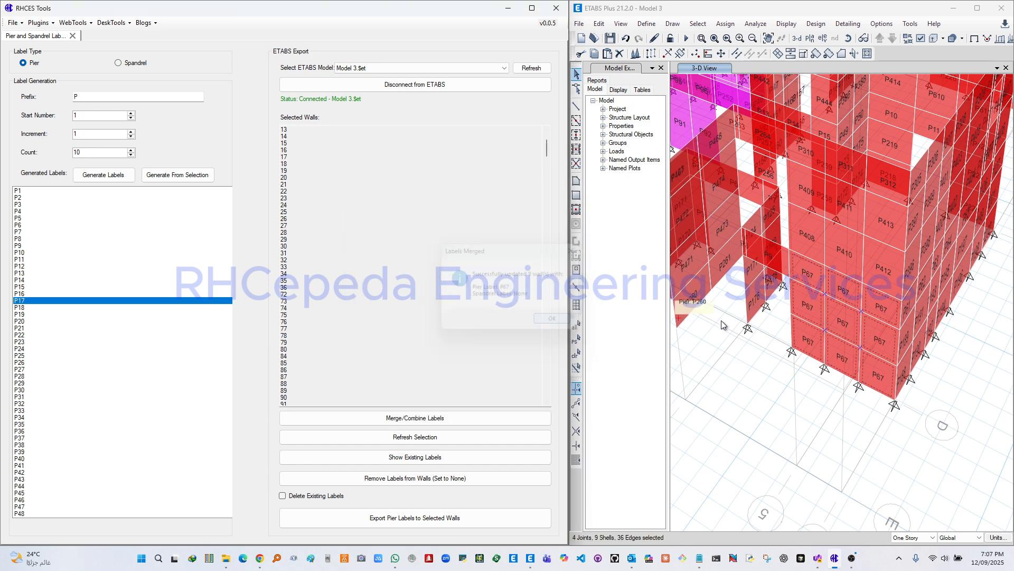
Step: Remove the pier labels from the lower wall panels around the building corner near grid D, using a selection window and the plugin
scroll(820, 346, up, 5)
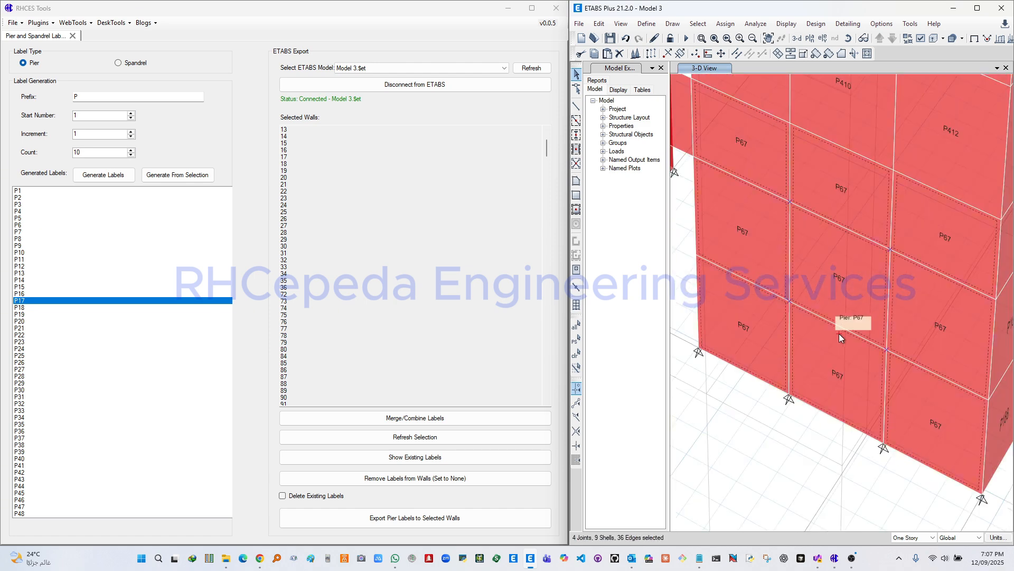
scroll(840, 330, down, 5)
scroll(835, 336, up, 5)
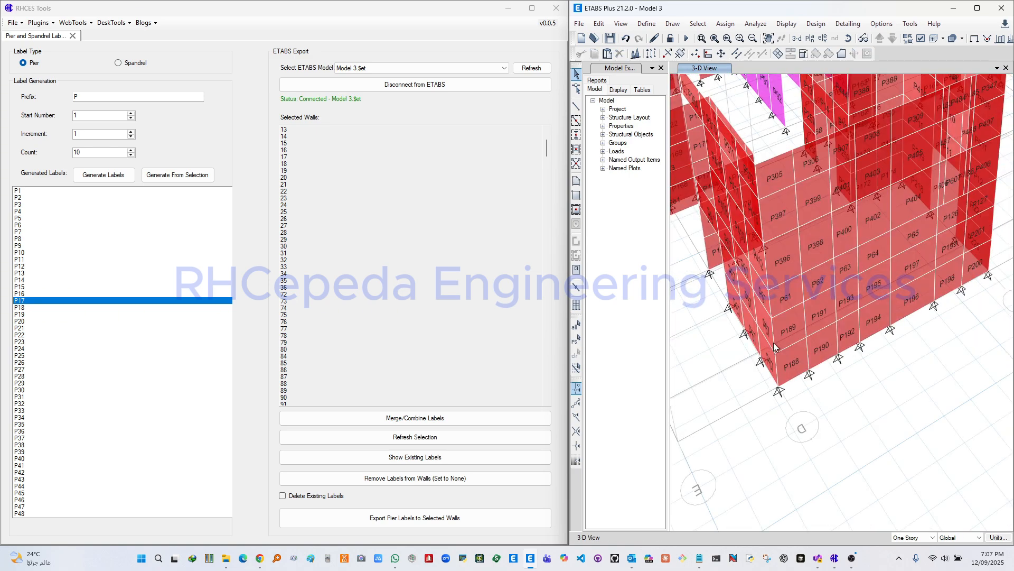
shift+middle_drag(765, 344, 807, 341)
scroll(939, 351, up, 4)
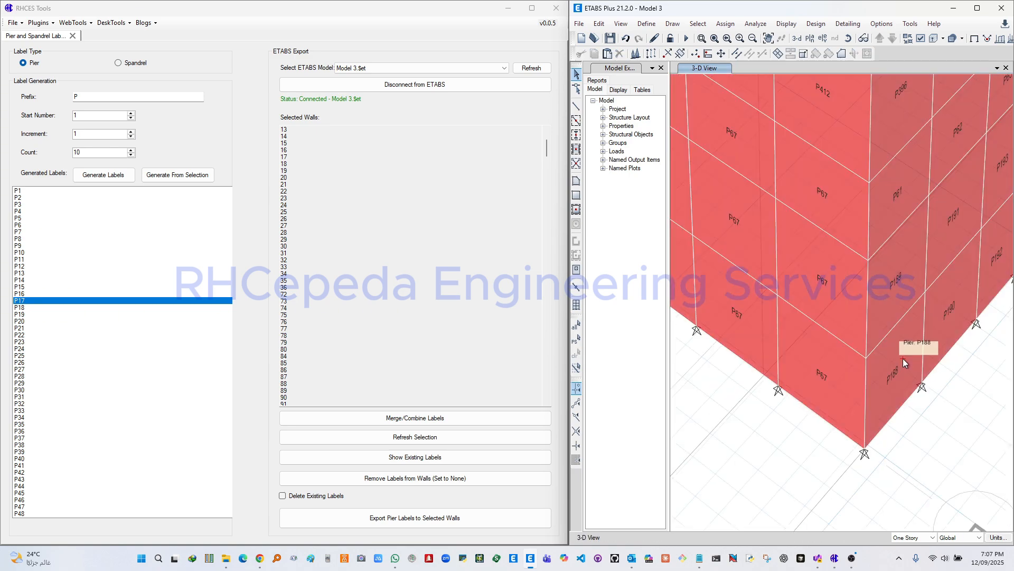
scroll(902, 357, down, 3)
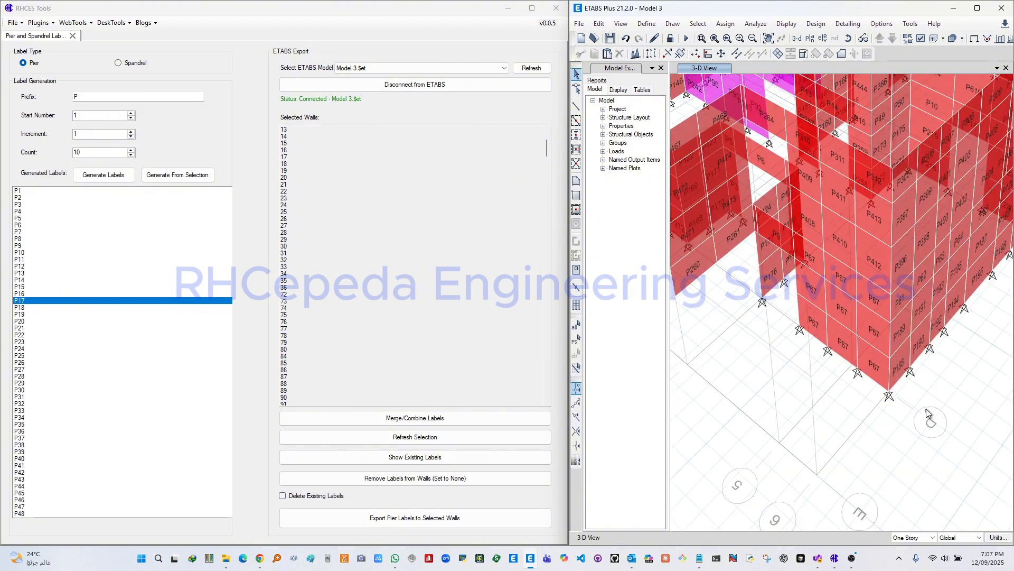
drag(926, 411, 833, 264)
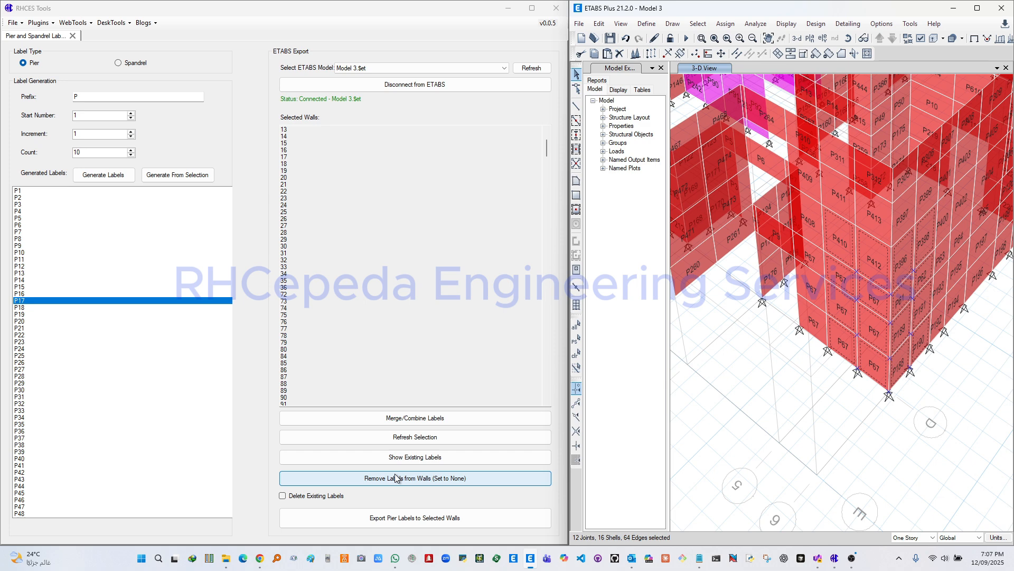
click(398, 478)
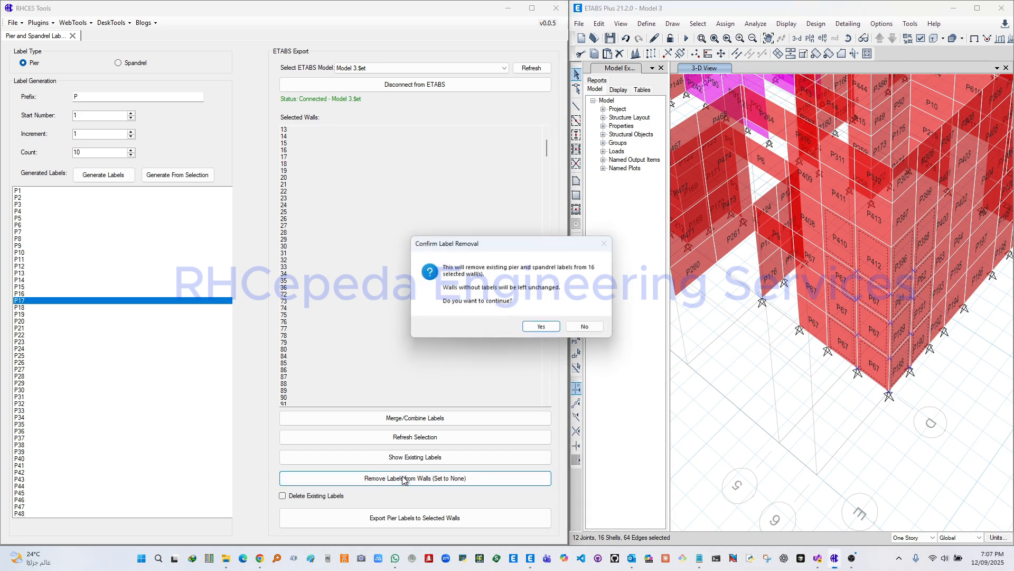
click(546, 330)
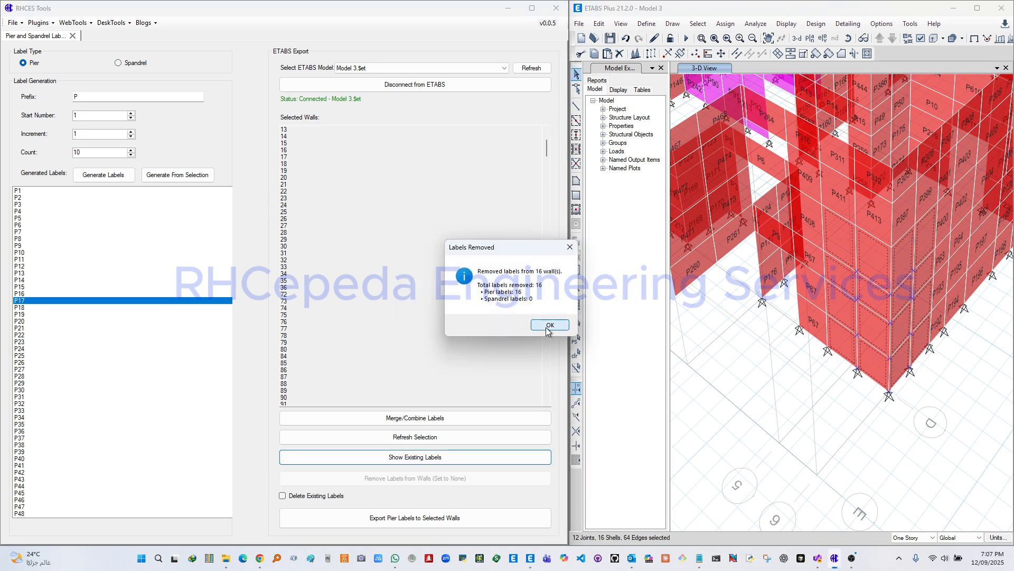
click(550, 325)
scroll(832, 392, up, 5)
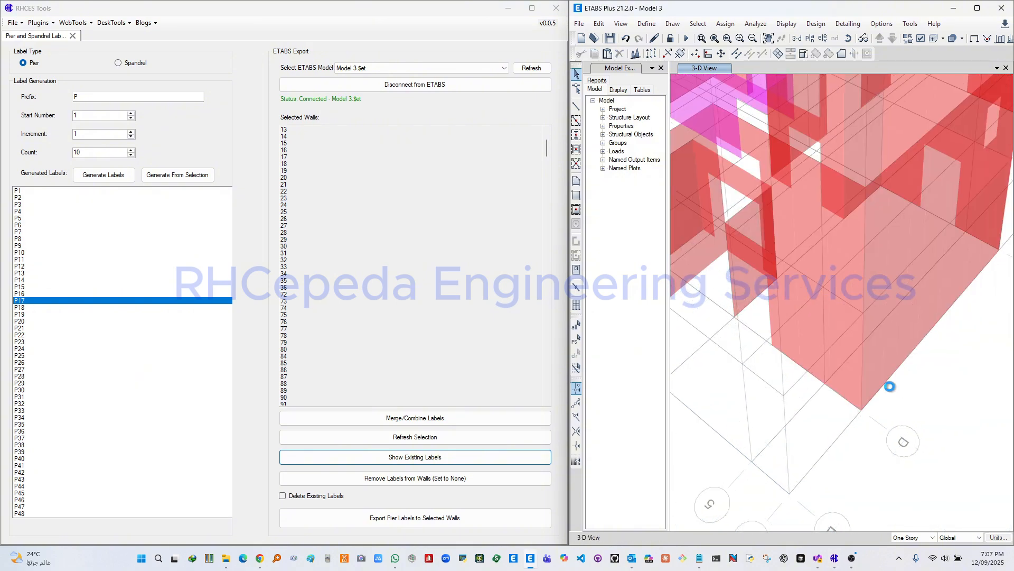
shift+middle_drag(894, 411, 757, 340)
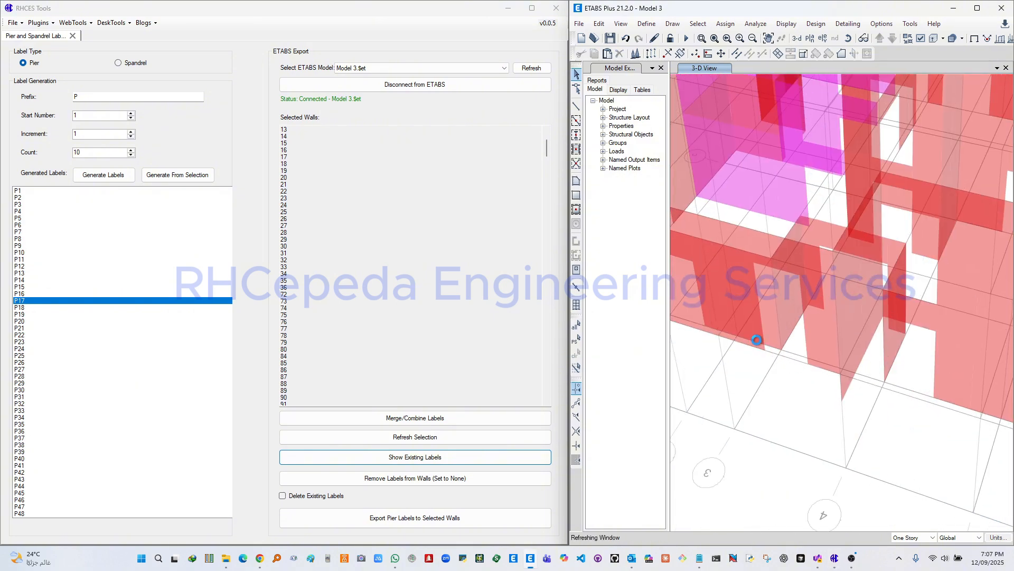
Step: Switch the plugin's label type from Pier to Spandrel
click(135, 62)
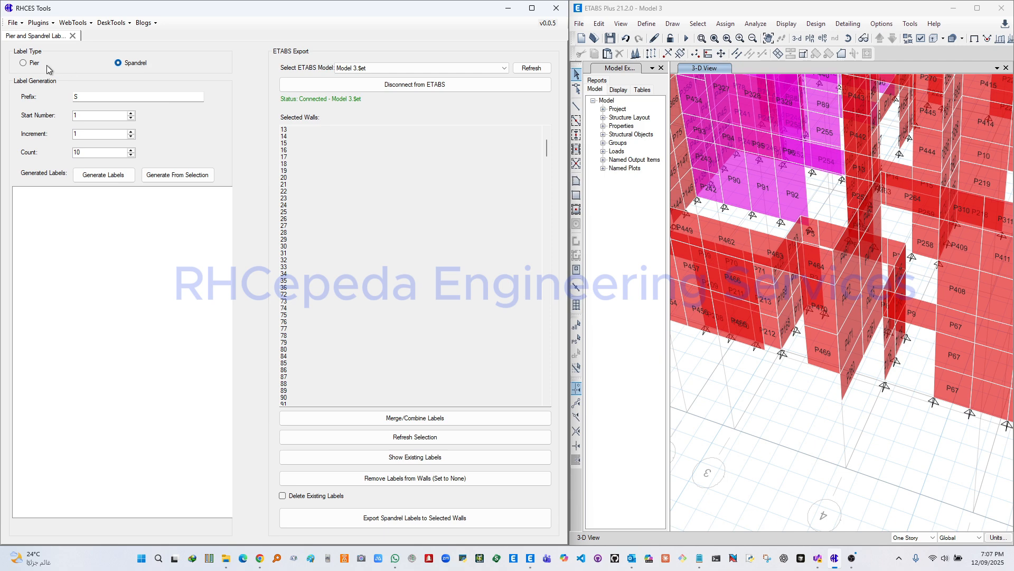
click(28, 67)
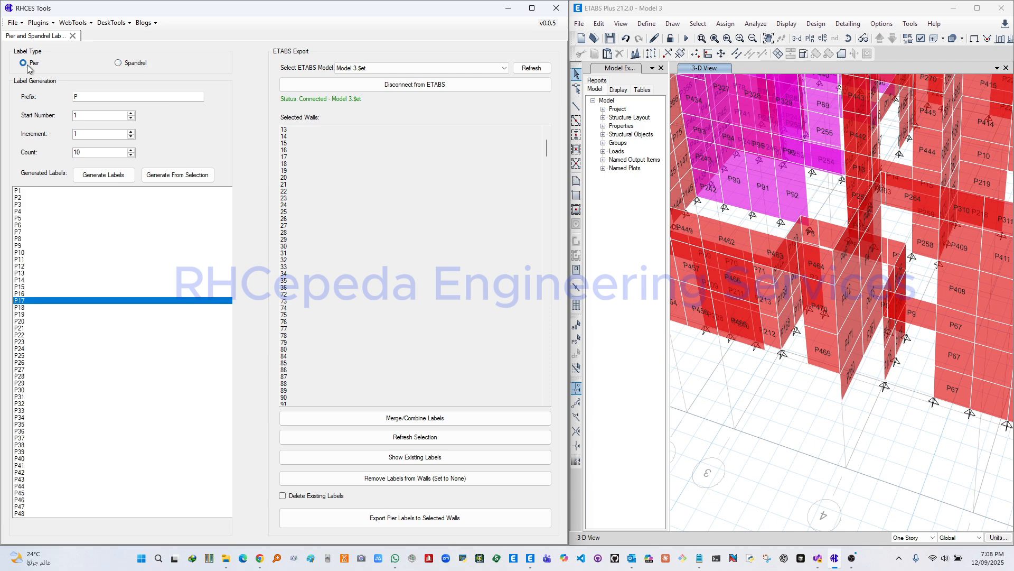
click(137, 63)
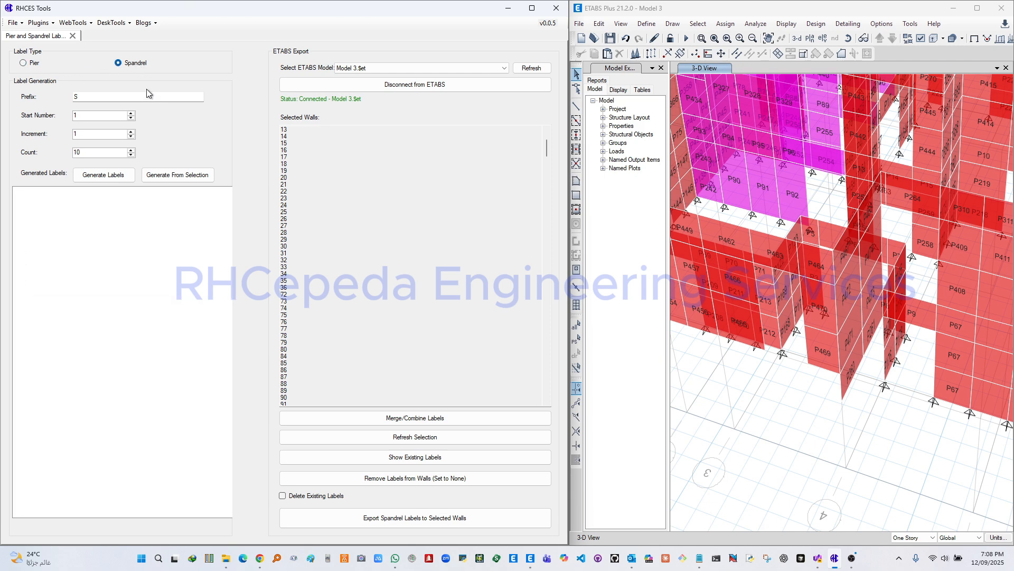
Step: Remove the pier labels from the five selected wall panels, including P2, P6 and P463 over the openings, with the plugin
shift+middle_drag(974, 353, 931, 357)
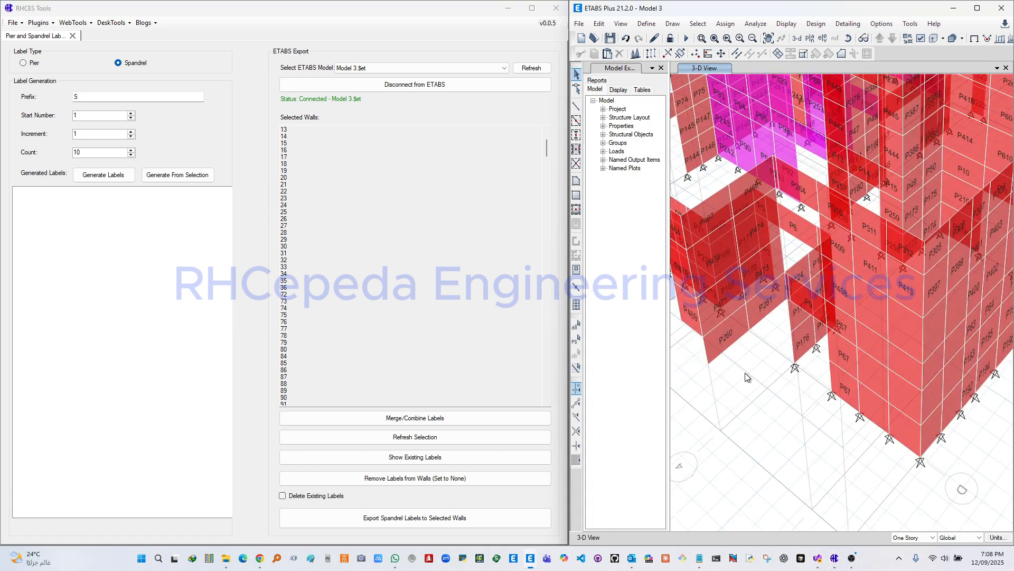
middle_drag(774, 367, 836, 404)
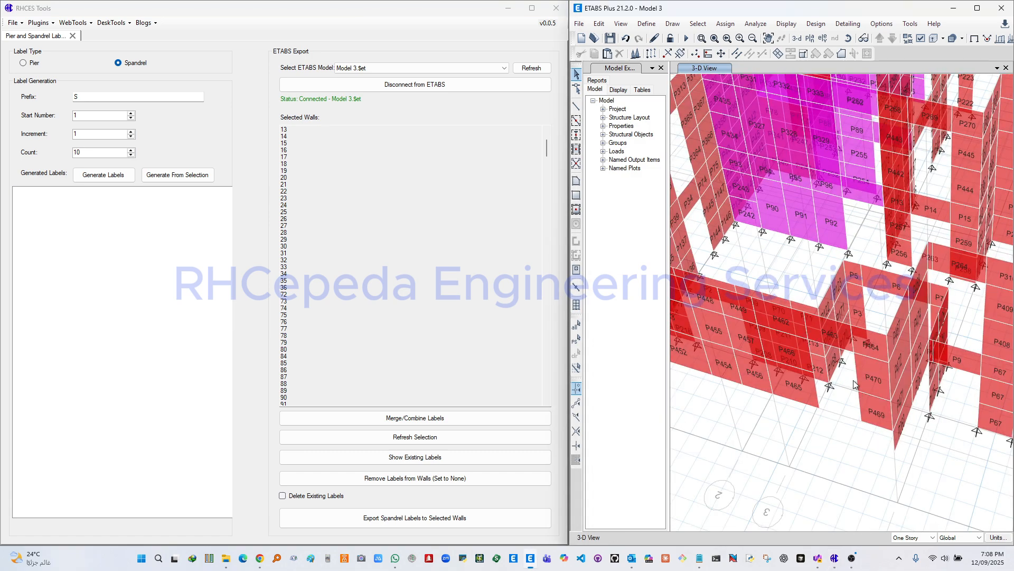
scroll(858, 381, up, 2)
click(860, 384)
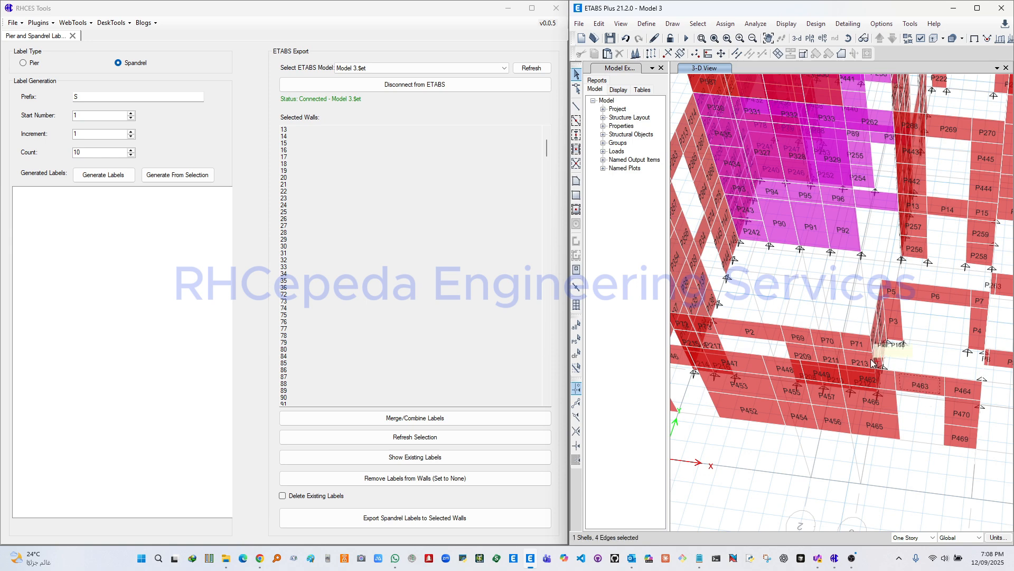
click(746, 332)
click(920, 287)
middle_drag(859, 278, 906, 333)
click(750, 283)
click(724, 209)
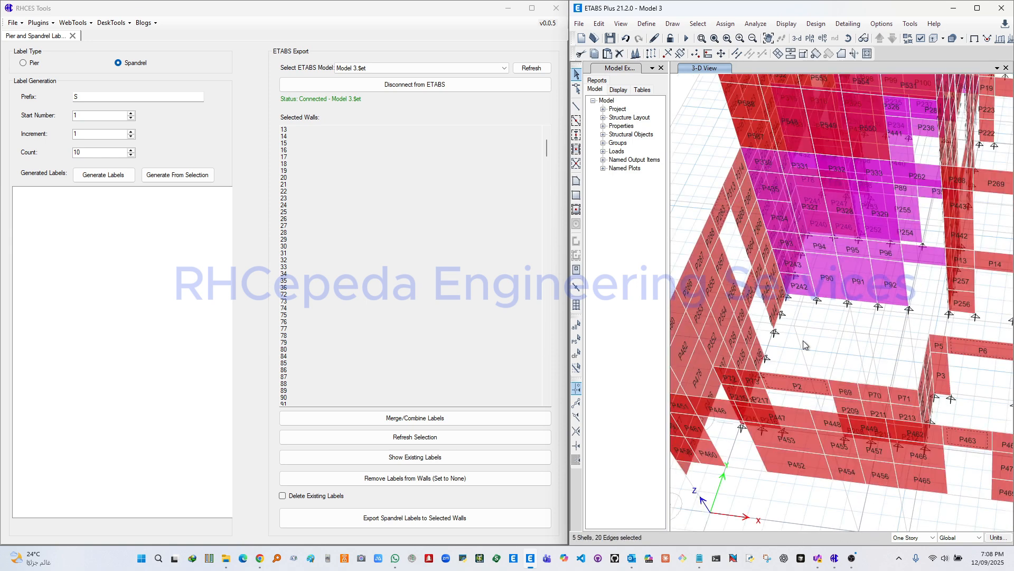
shift+middle_drag(929, 421, 857, 412)
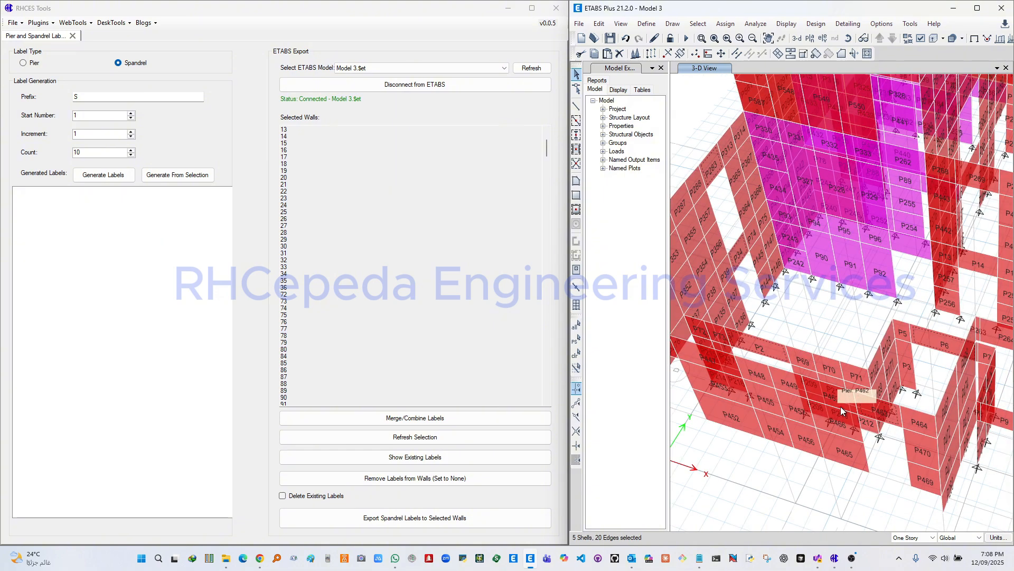
click(428, 480)
click(542, 327)
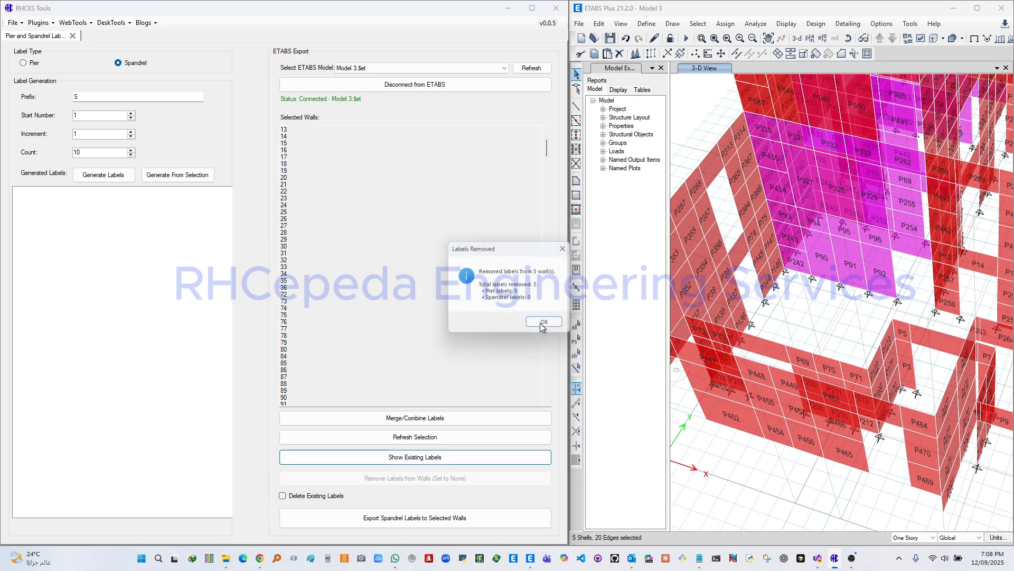
click(541, 327)
Step: Reduce the selection to four of the unlabelled opening panels and generate spandrel labels S1 to S4 from it
click(578, 341)
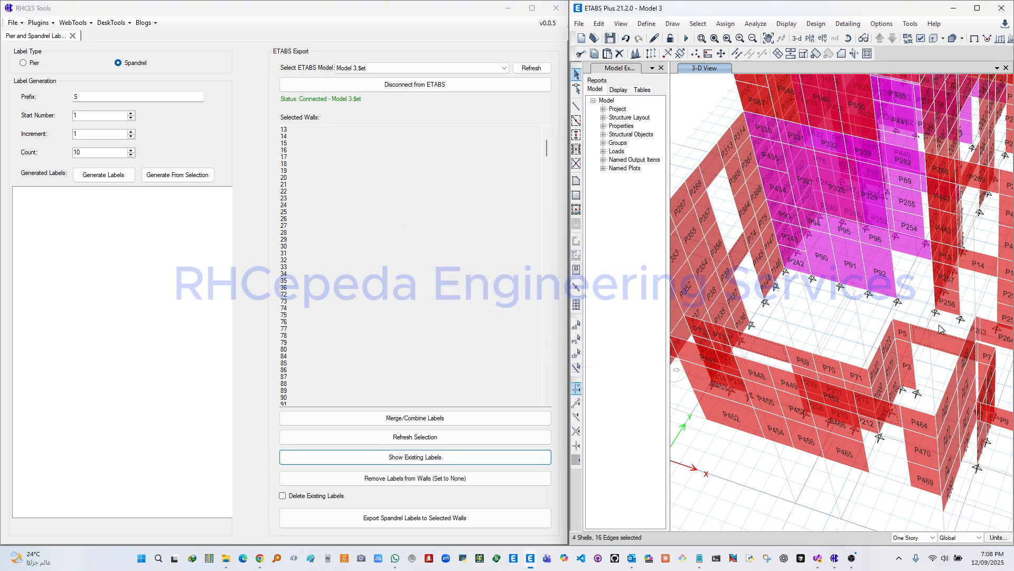
click(137, 66)
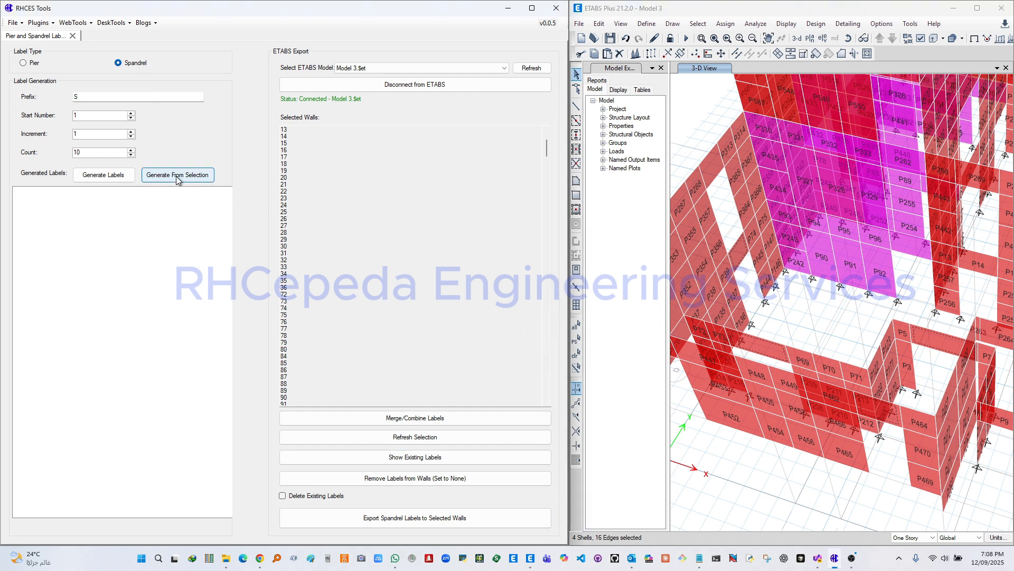
click(194, 178)
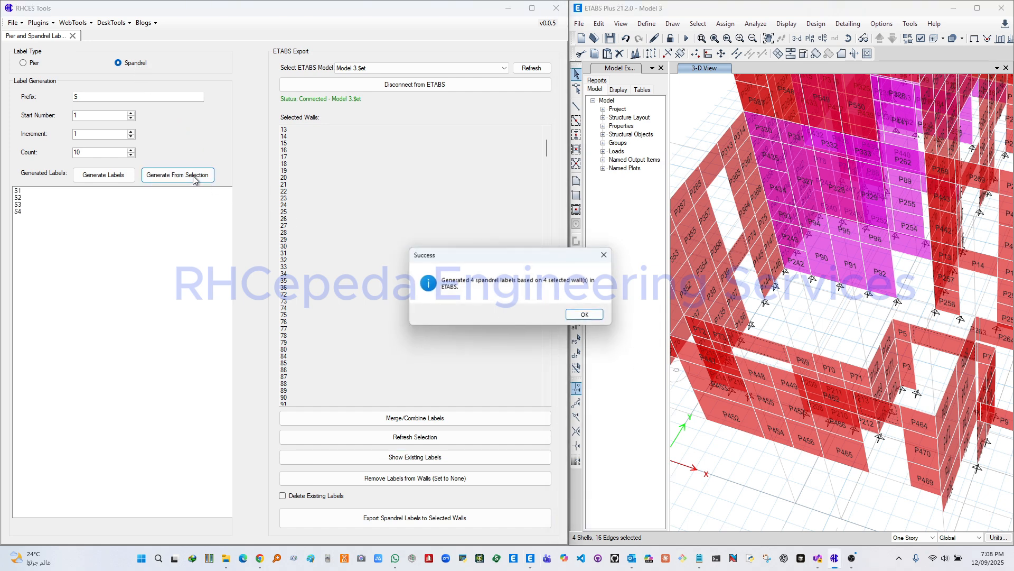
click(583, 314)
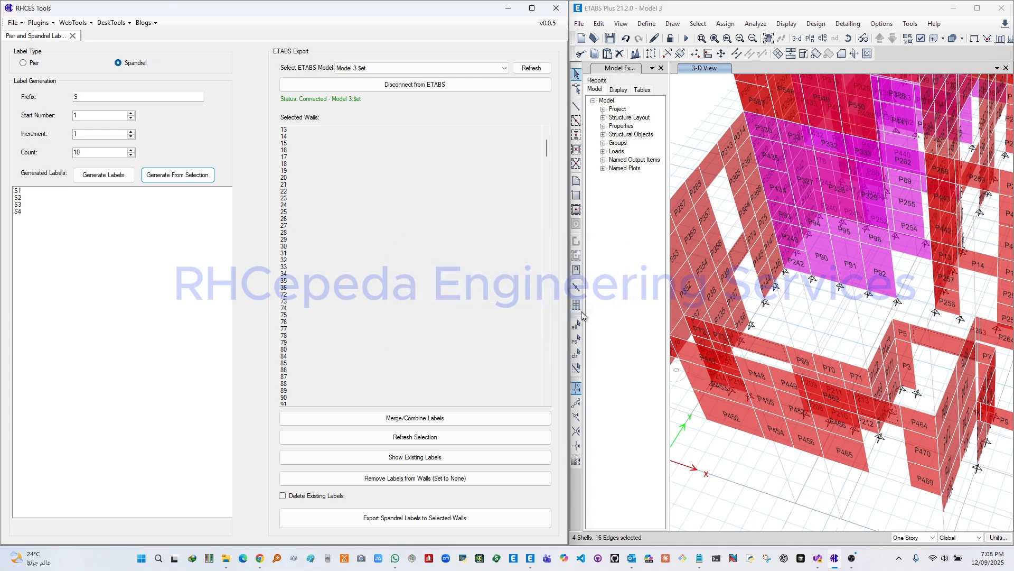
Step: Refresh the plugin's list of selected walls and export the spandrel labels S1 to S4 to them
click(441, 437)
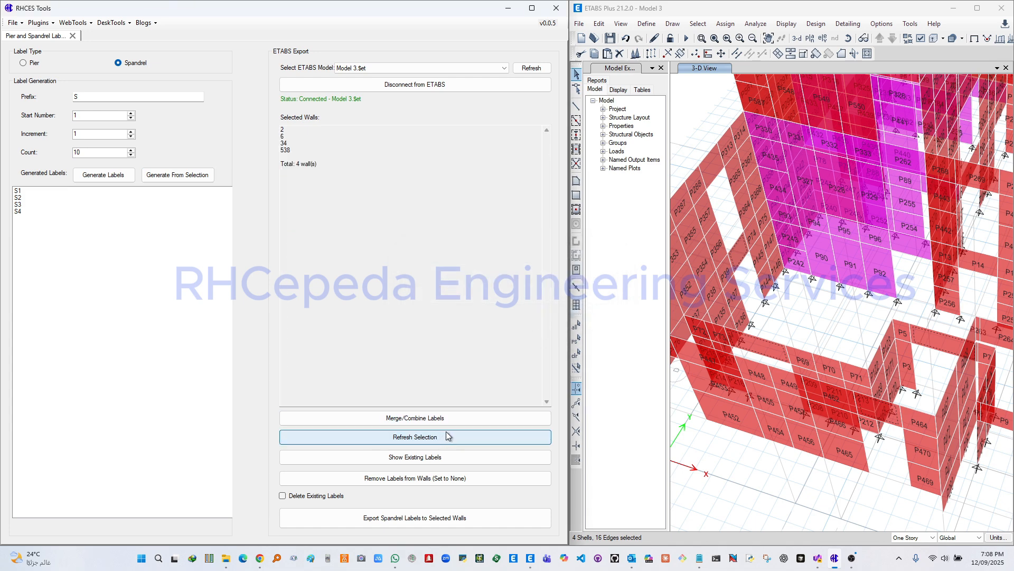
click(455, 520)
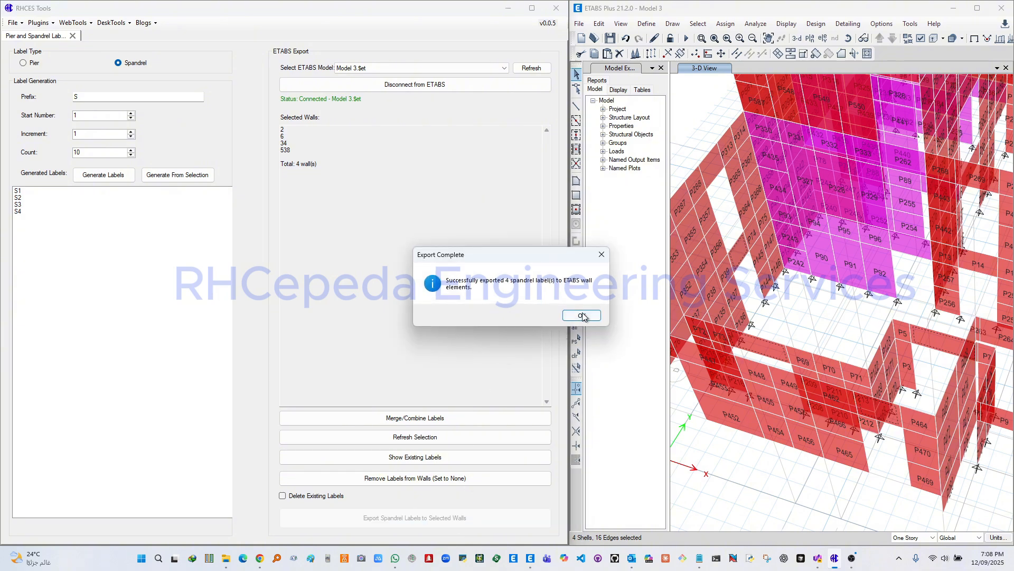
click(582, 315)
Step: Check the pier and spandrel assignments of wall panels S2 and P3 in their wall information
click(786, 302)
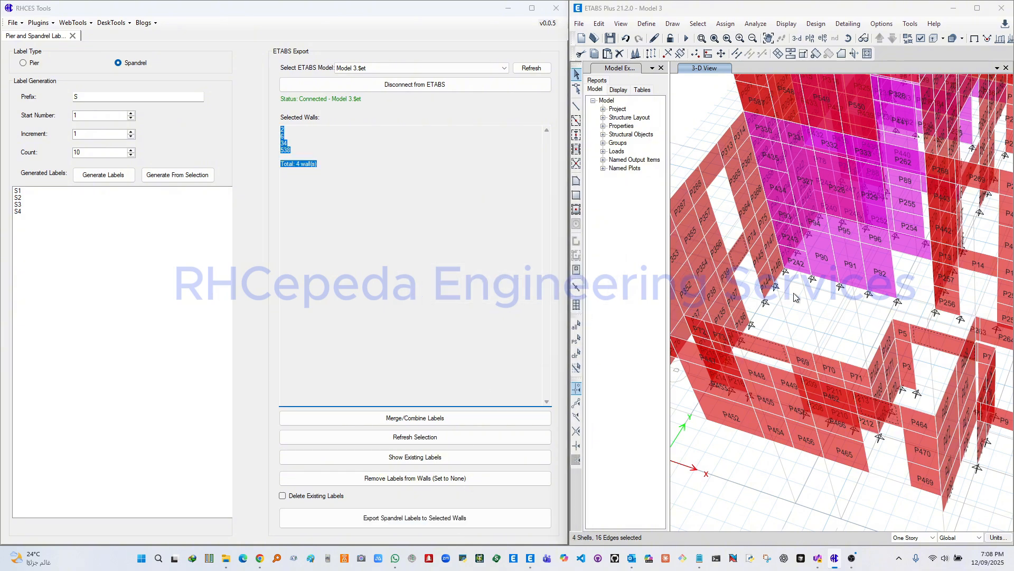
scroll(839, 379, up, 2)
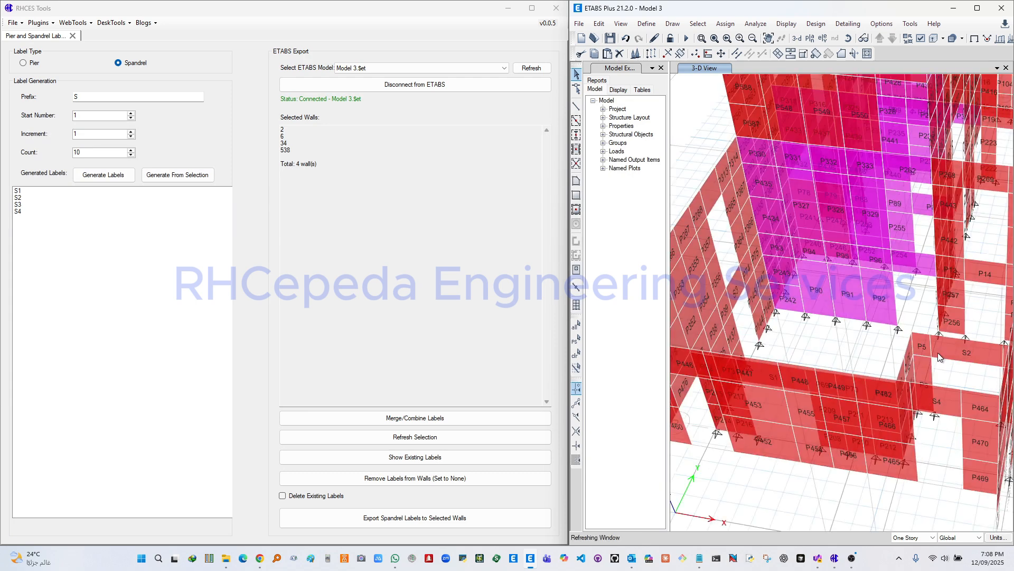
scroll(940, 355, up, 2)
right_click(931, 350)
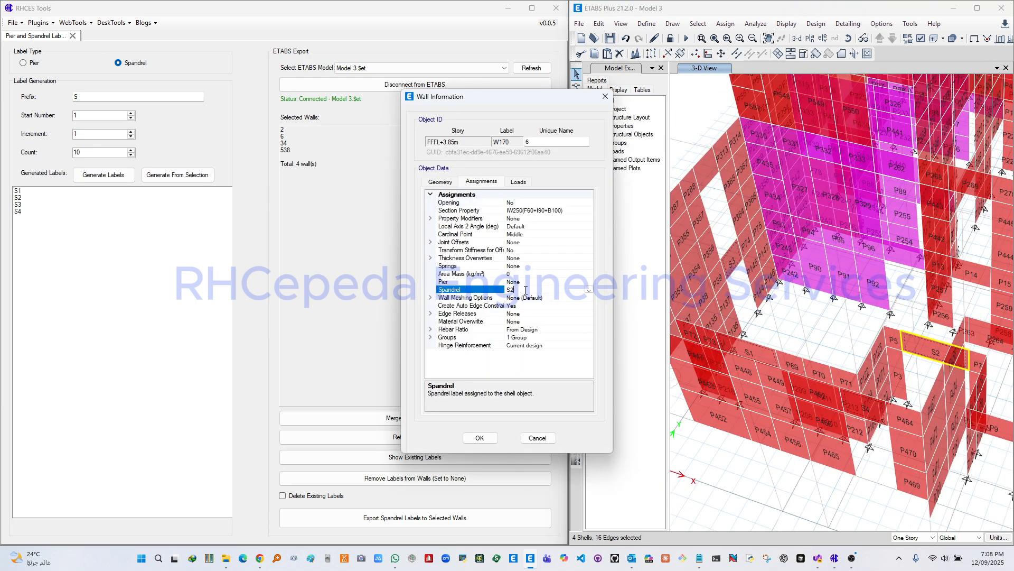
click(605, 96)
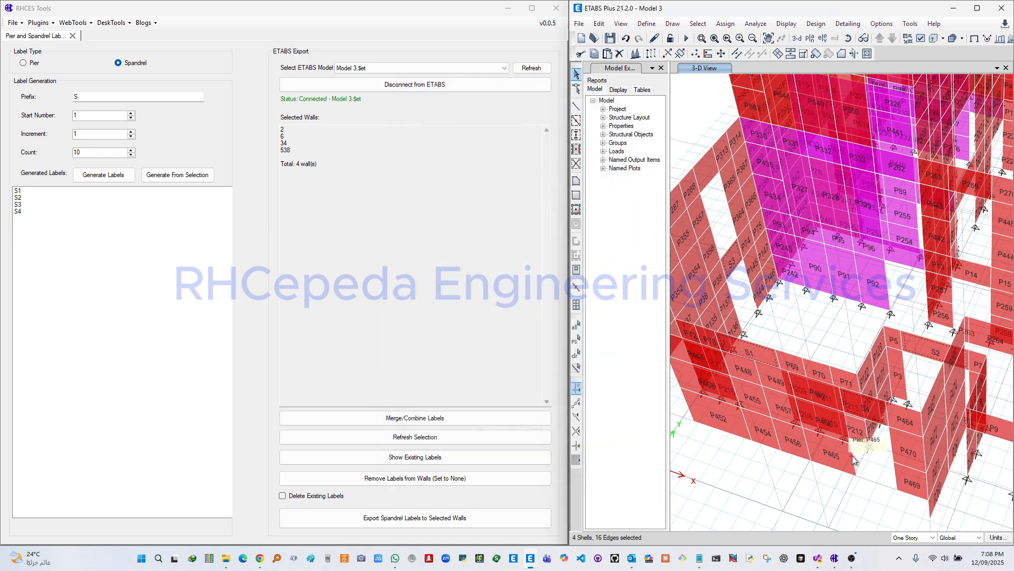
right_click(897, 373)
click(536, 282)
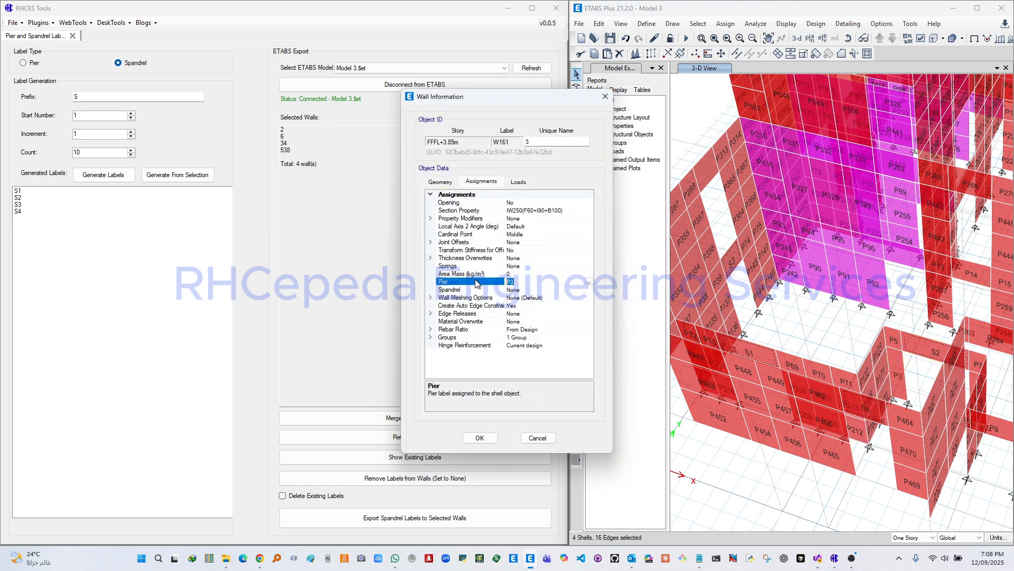
click(605, 96)
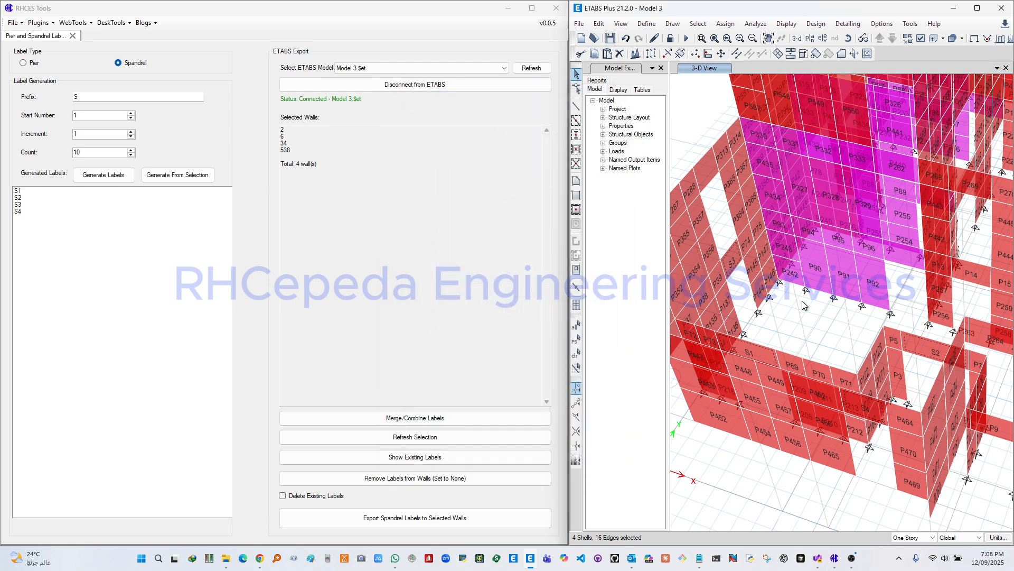
shift+middle_drag(871, 381, 827, 387)
scroll(810, 457, down, 5)
shift+middle_drag(819, 454, 835, 401)
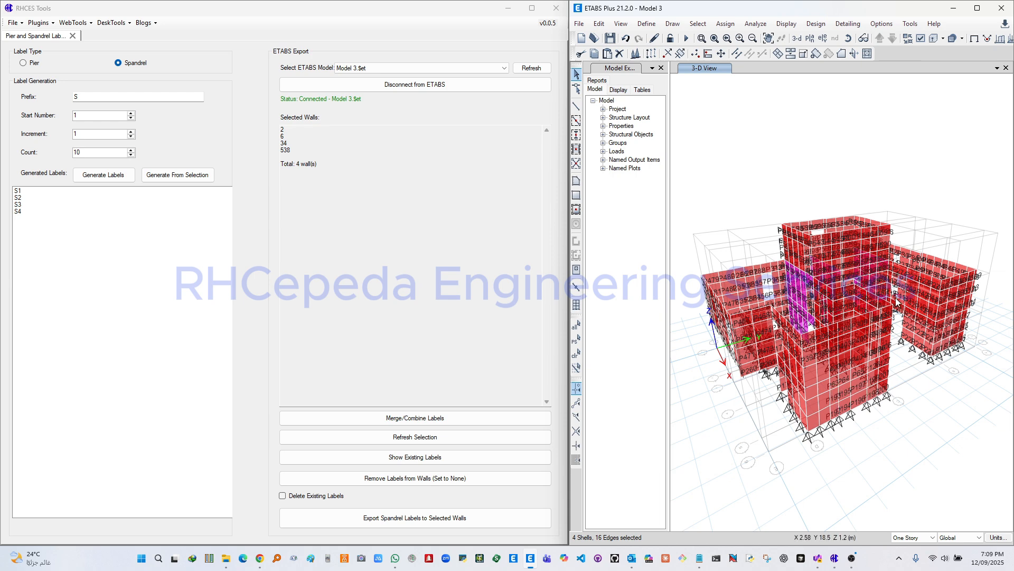
click(380, 229)
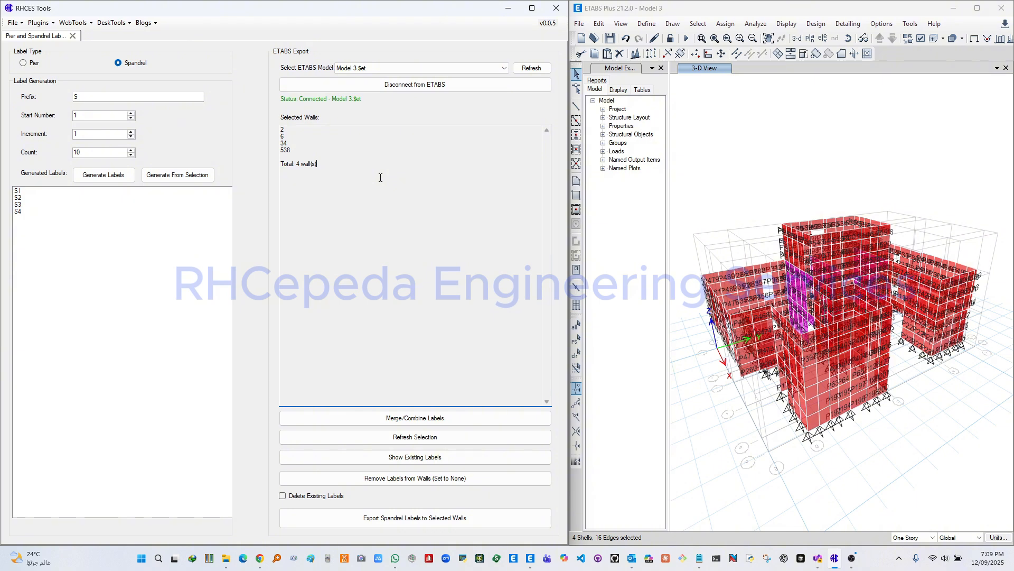
middle_drag(864, 331, 822, 325)
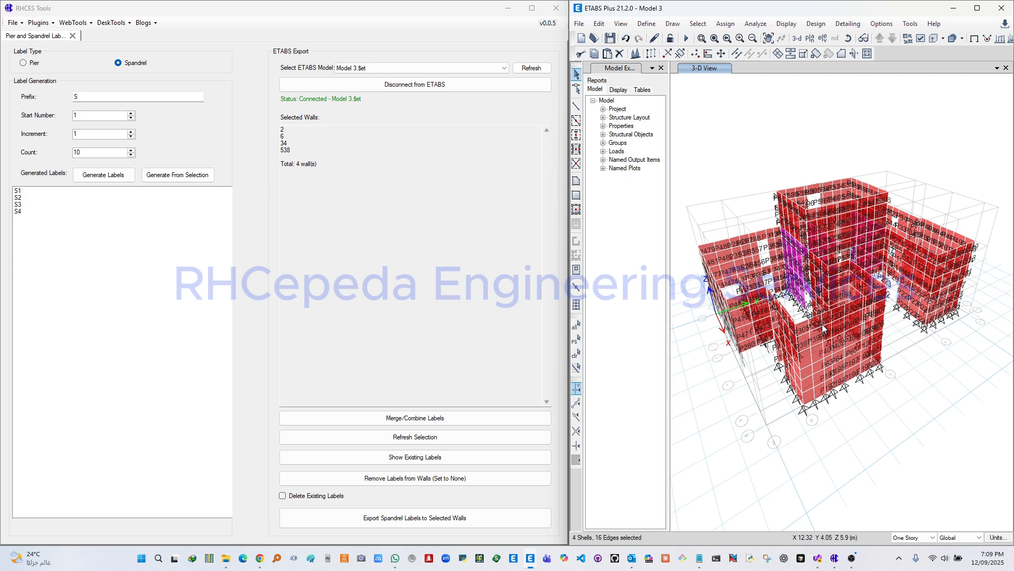
shift+middle_drag(792, 303, 780, 304)
middle_drag(796, 349, 796, 335)
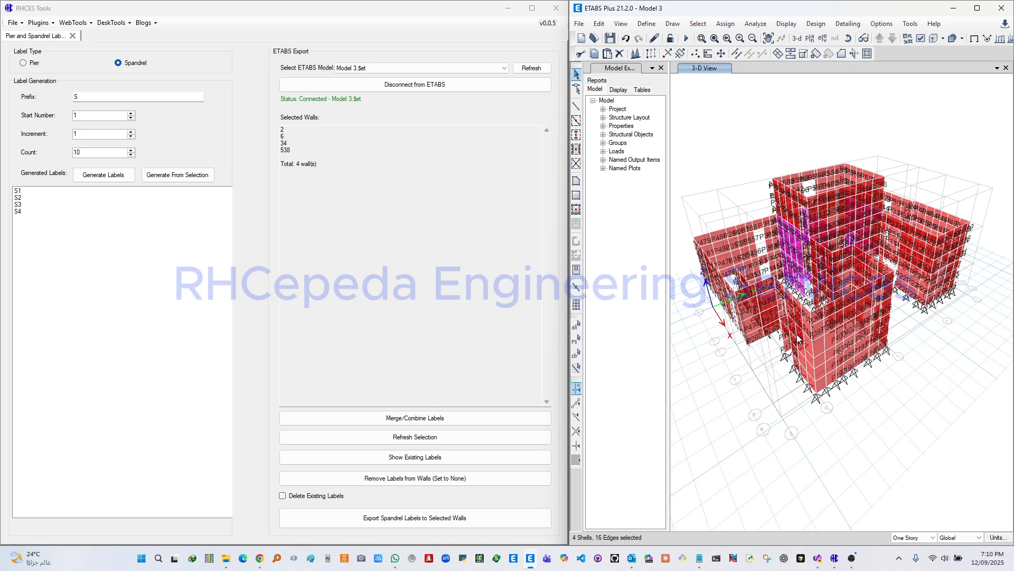
click(391, 159)
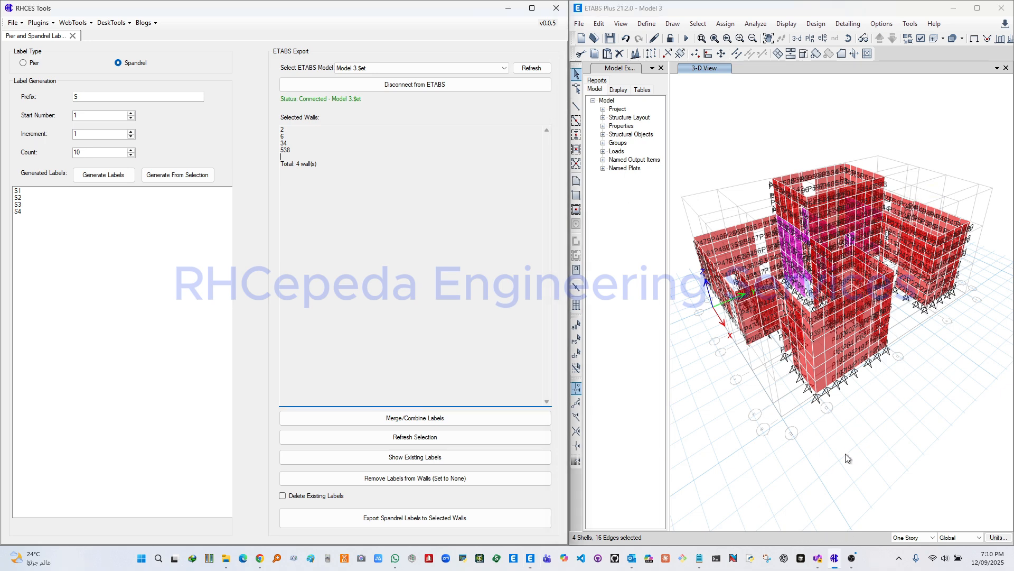